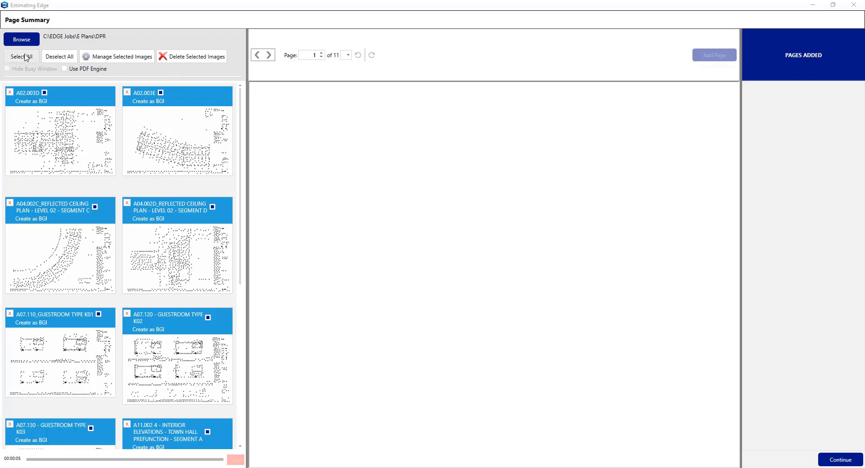
Select all imported plan images and change their bit depth to Color (24BPP)
{"action": "left_click", "coordinate": [26, 57]}
{"action": "left_click", "coordinate": [115, 58]}
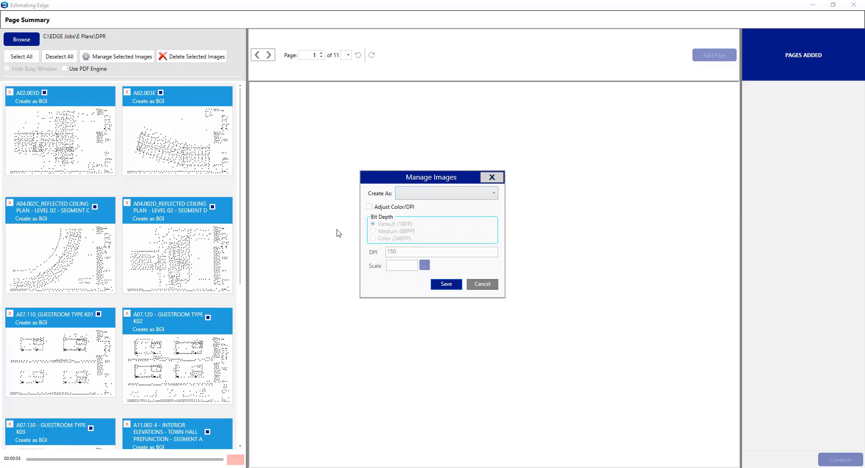
{"action": "left_click", "coordinate": [369, 207]}
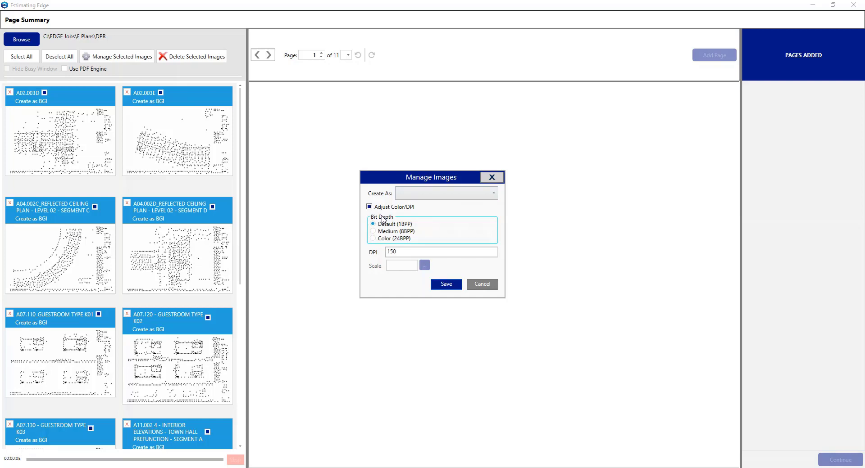
{"action": "left_click", "coordinate": [374, 239]}
{"action": "left_click", "coordinate": [449, 287]}
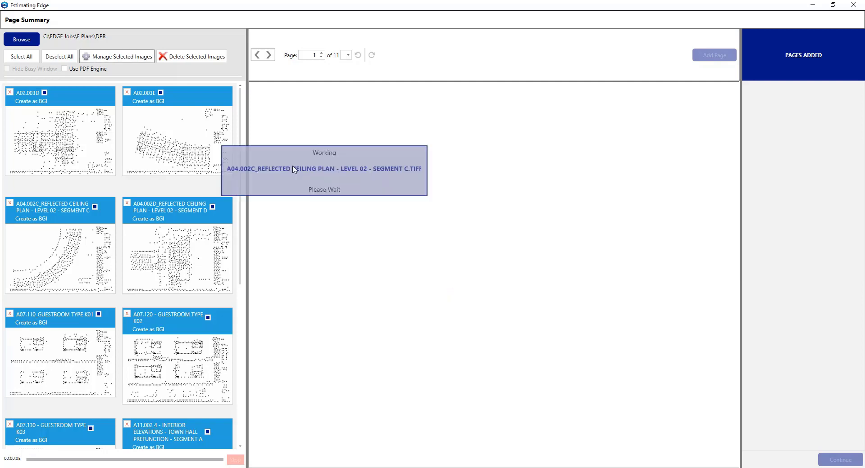
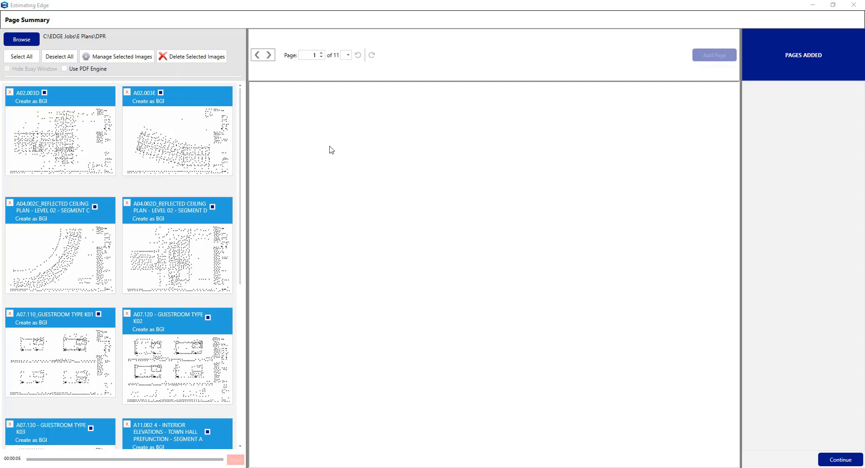
Set only the A02.003D and A02.003E images to be created as pages at 1/8" scale
{"action": "left_click", "coordinate": [60, 59]}
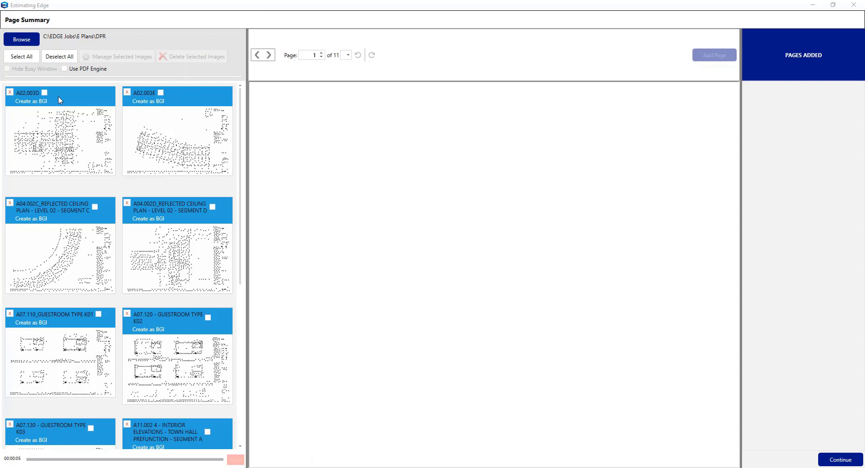
{"action": "left_click", "coordinate": [45, 93]}
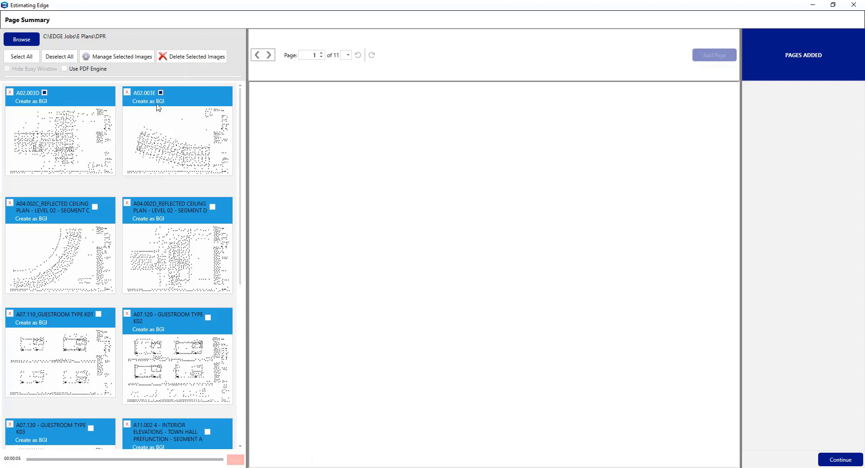
{"action": "left_click", "coordinate": [112, 60]}
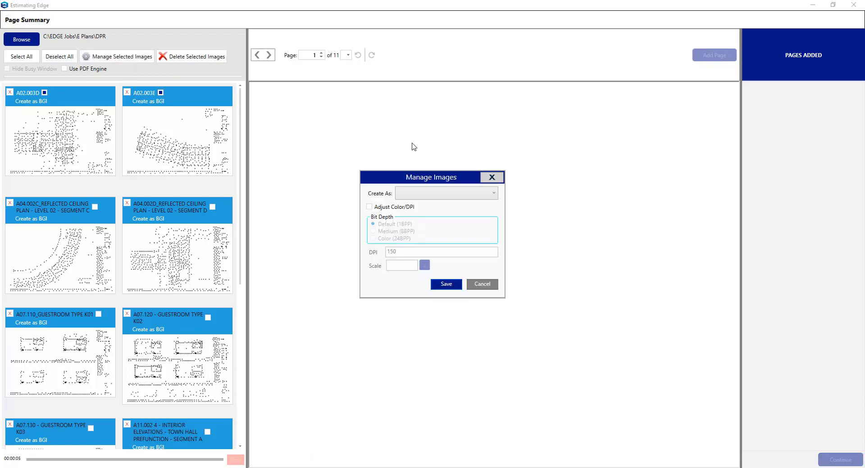
{"action": "left_click", "coordinate": [440, 194]}
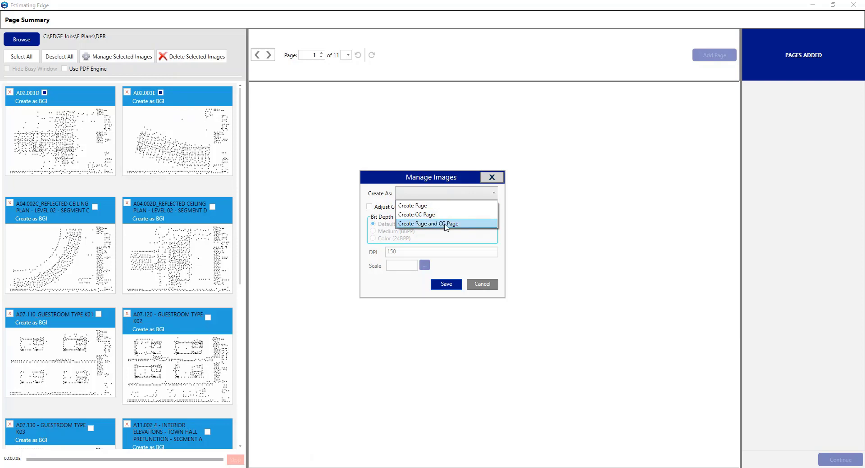
{"action": "left_click", "coordinate": [427, 207]}
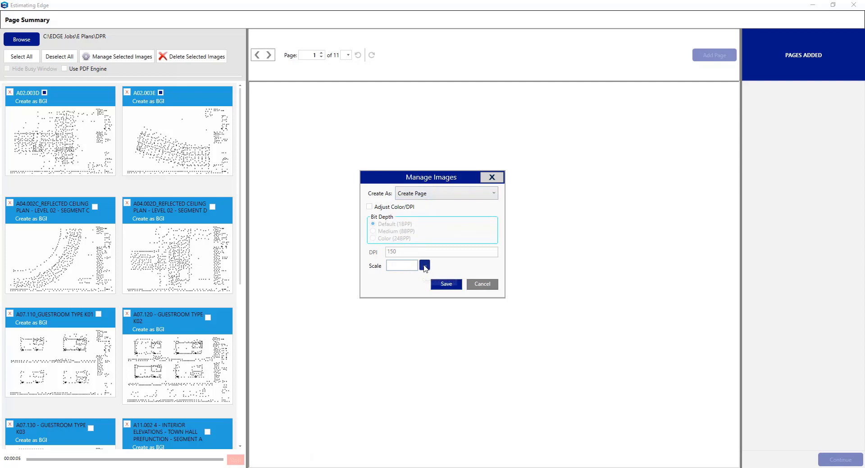
{"action": "left_click", "coordinate": [425, 267]}
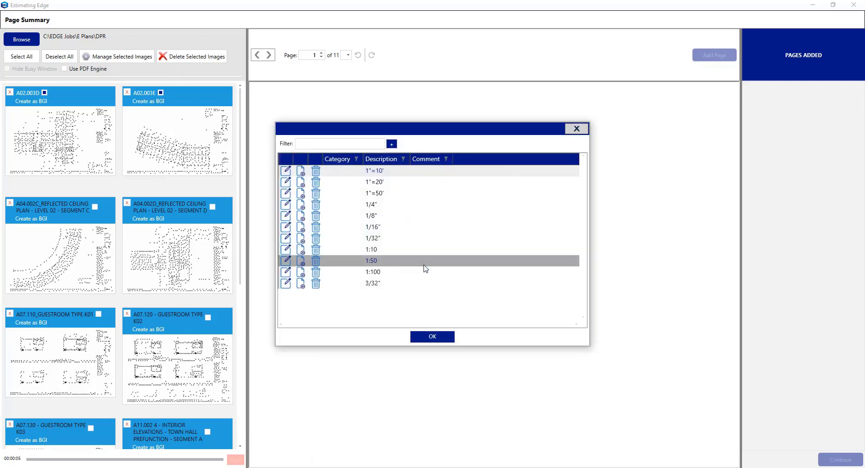
{"action": "left_click", "coordinate": [373, 220]}
{"action": "left_click", "coordinate": [432, 337]}
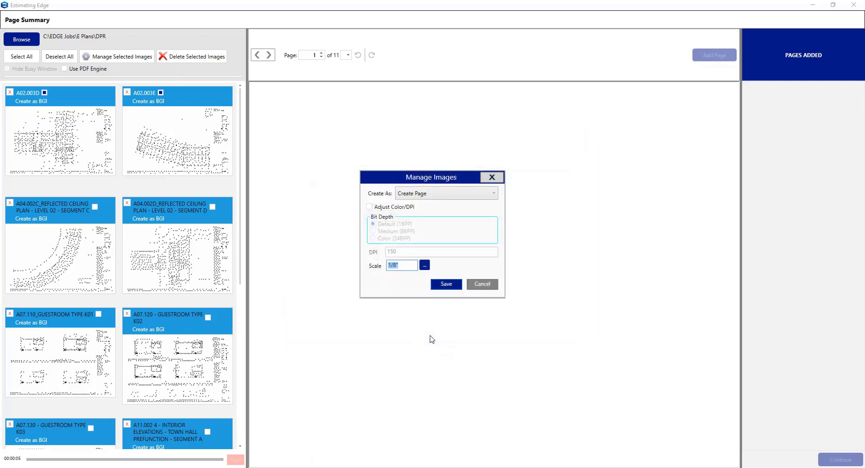
{"action": "left_click", "coordinate": [446, 285]}
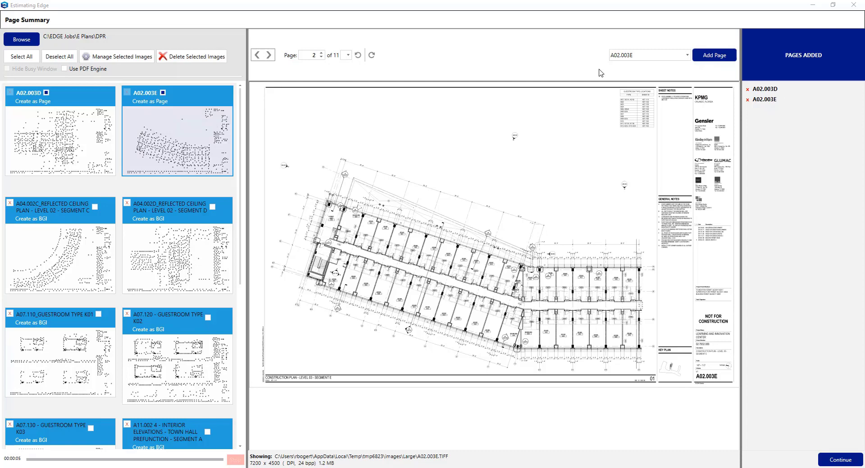
Set the guestroom type K01, K02 and K03 images to be created as CC pages without a scale
{"action": "left_click", "coordinate": [64, 347]}
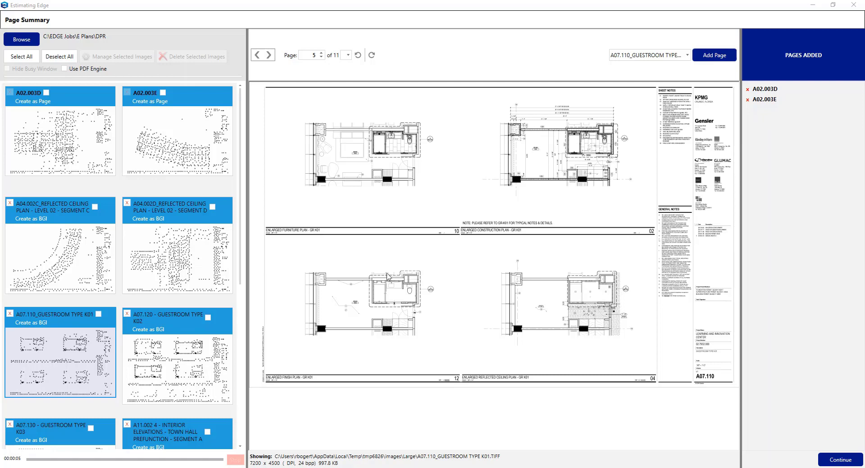
{"action": "left_click", "coordinate": [98, 315]}
{"action": "left_click", "coordinate": [207, 318]}
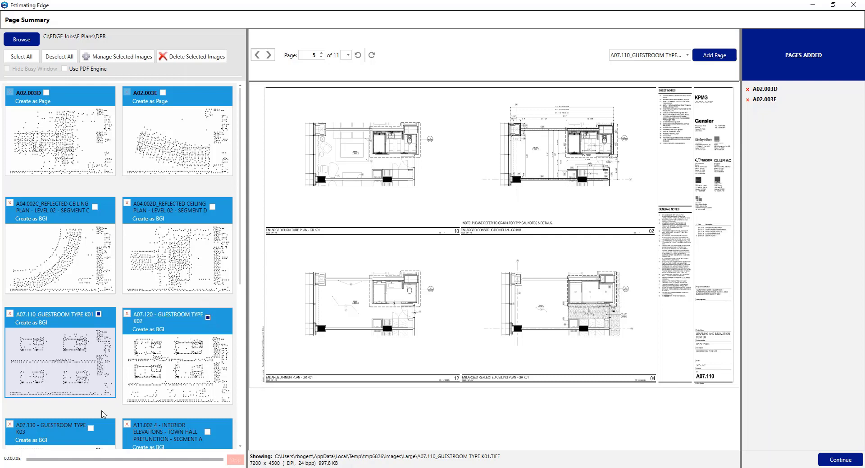
{"action": "left_click", "coordinate": [91, 429]}
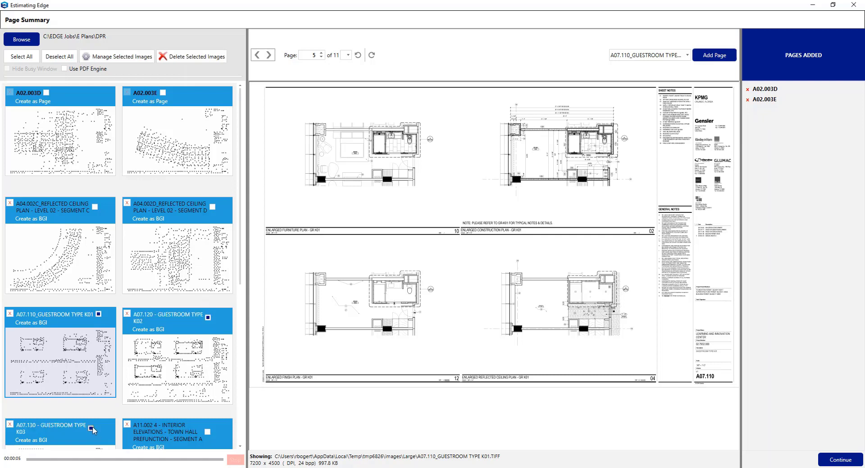
{"action": "left_click", "coordinate": [119, 58]}
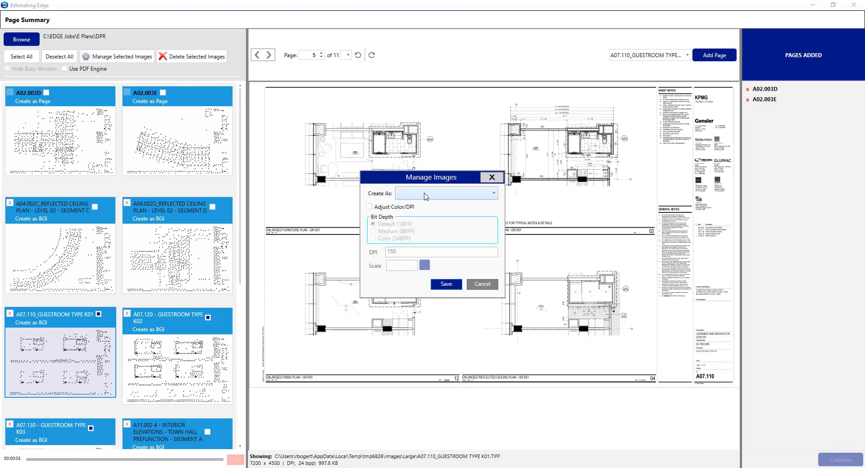
{"action": "left_click", "coordinate": [426, 194]}
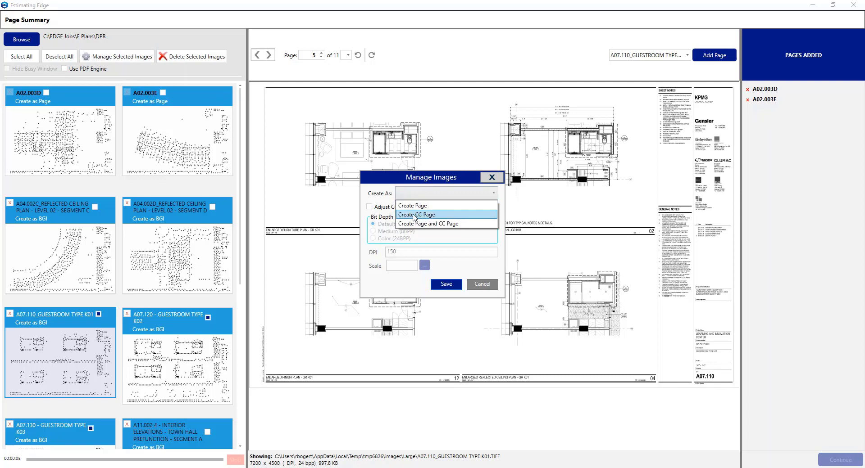
{"action": "left_click", "coordinate": [440, 216]}
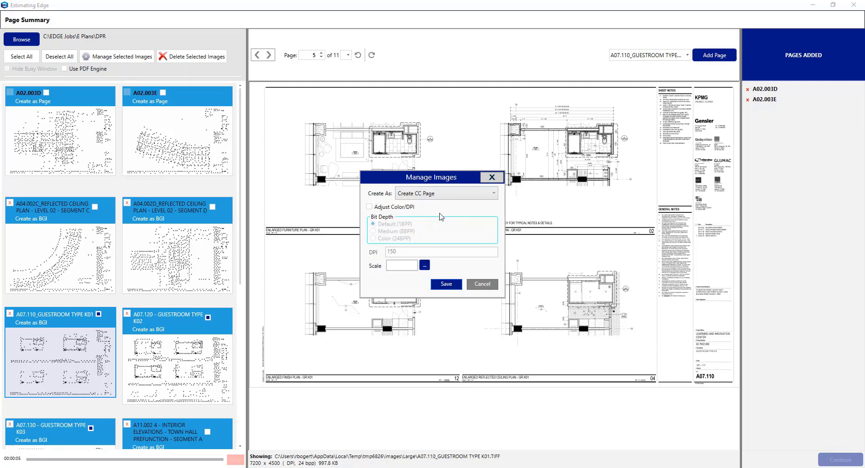
{"action": "left_click", "coordinate": [448, 286]}
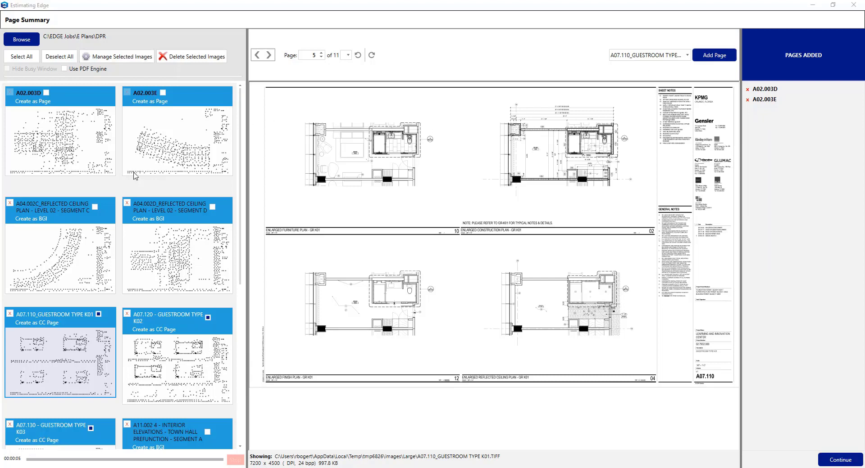
Clear the current selection and delete the A11.003, A11.005 and A11.021 interior elevation images
{"action": "left_click", "coordinate": [98, 315]}
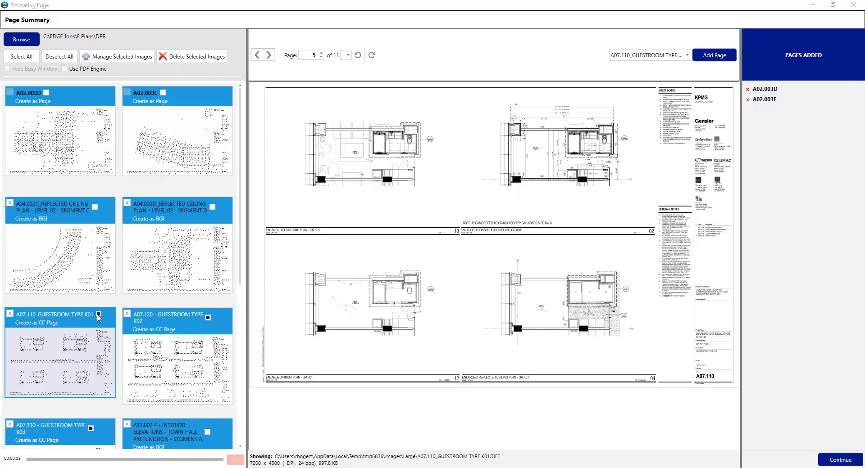
{"action": "left_click", "coordinate": [62, 58]}
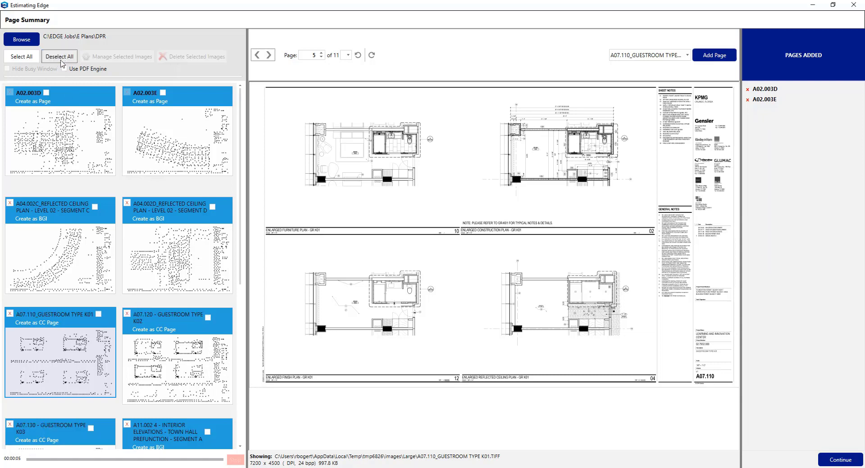
{"action": "scroll", "coordinate": [172, 321], "scroll_direction": "down", "scroll_amount": 5}
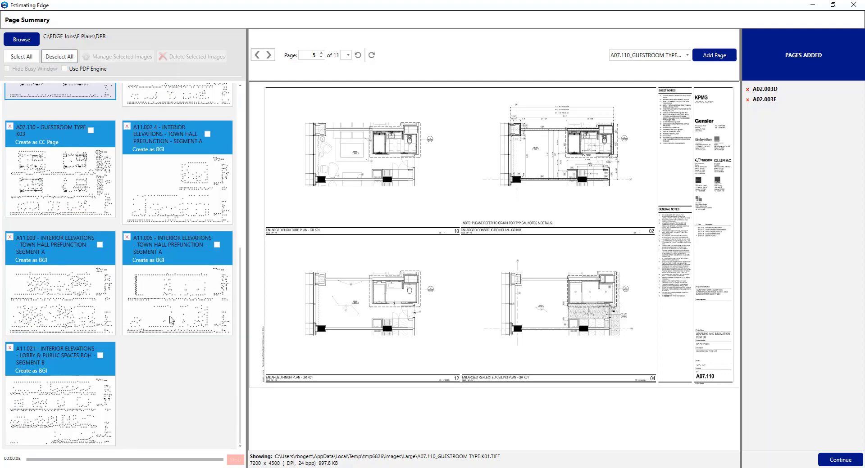
{"action": "left_click", "coordinate": [100, 245]}
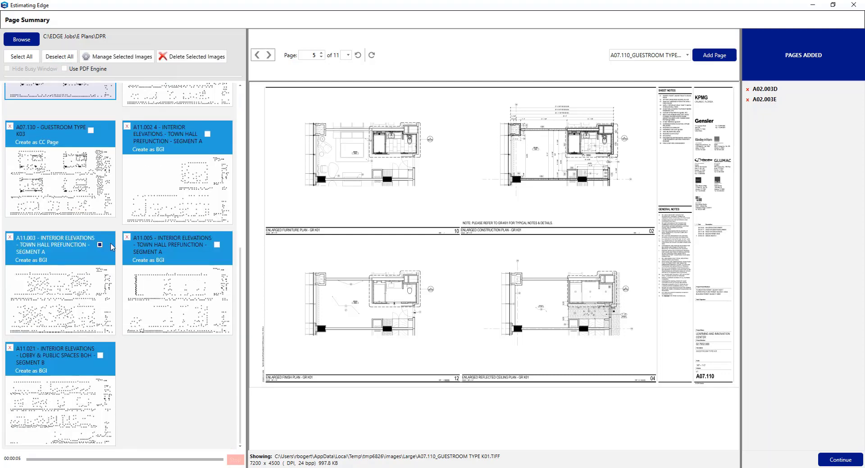
{"action": "left_click", "coordinate": [216, 245]}
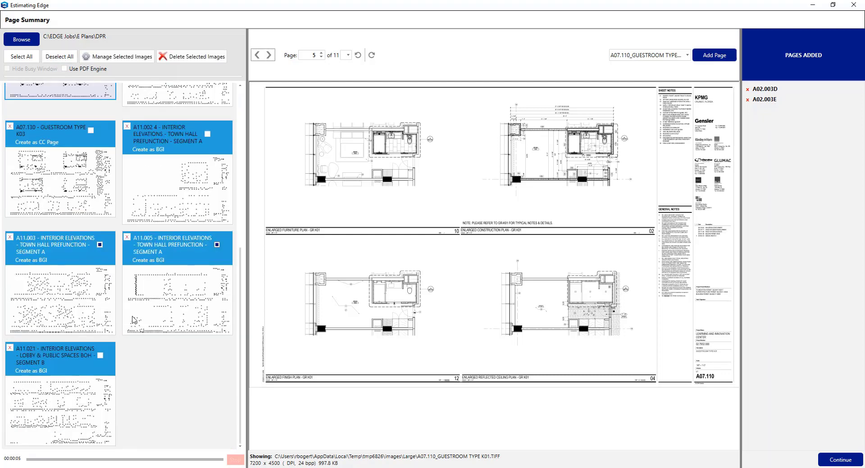
{"action": "left_click", "coordinate": [100, 356]}
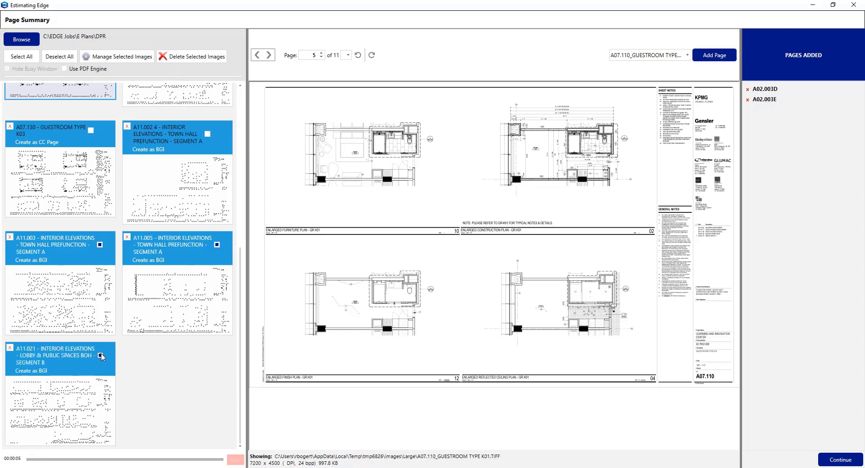
{"action": "left_click", "coordinate": [195, 57]}
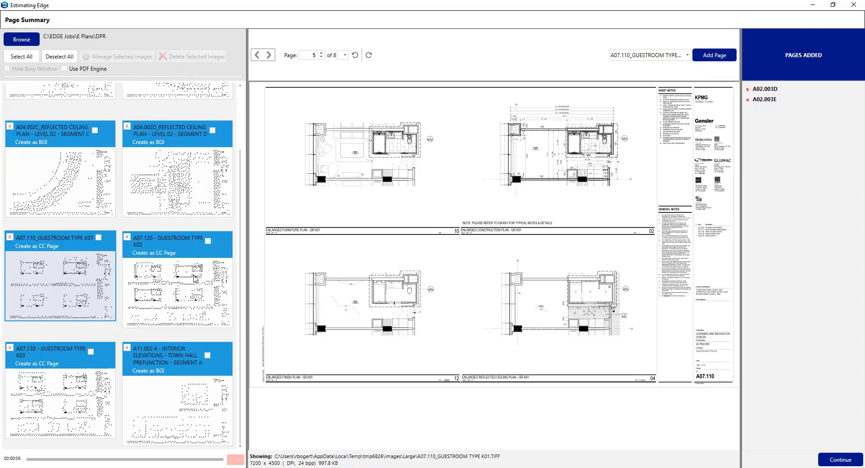
Finish the page summary and open the conditions of Section 1's CC page A07.110_GUESTROOM TYPE K01
{"action": "scroll", "coordinate": [195, 288], "scroll_direction": "up", "scroll_amount": 2}
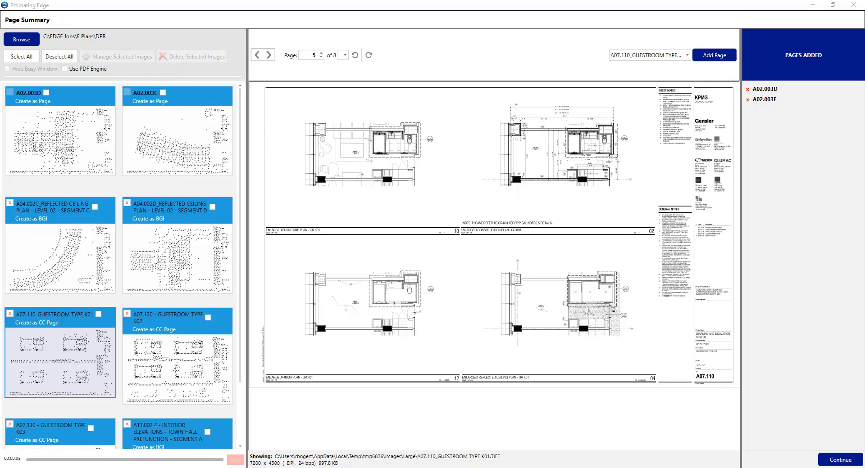
{"action": "left_click", "coordinate": [840, 461]}
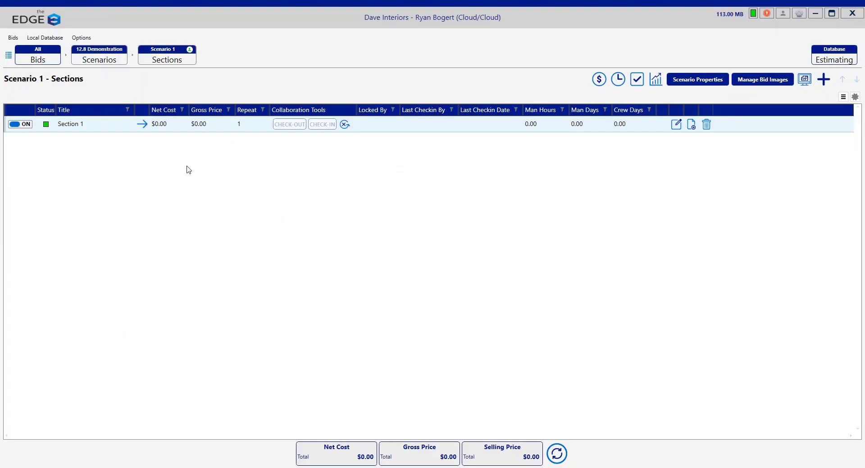
{"action": "left_click", "coordinate": [142, 125]}
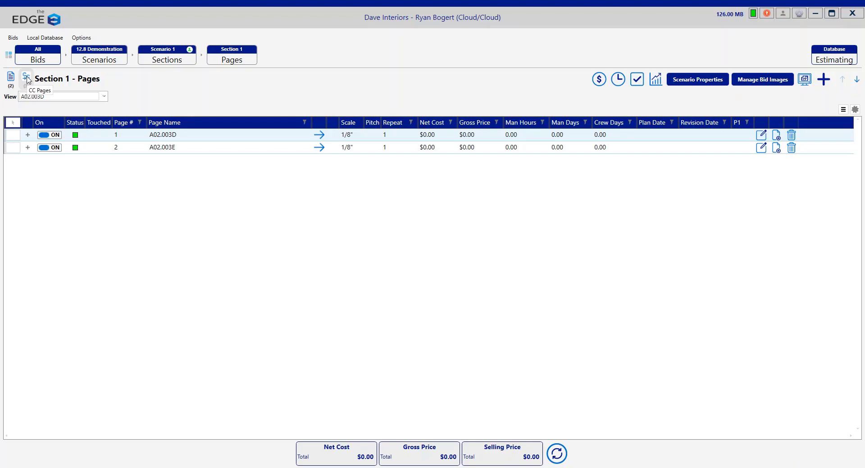
{"action": "left_click", "coordinate": [27, 79]}
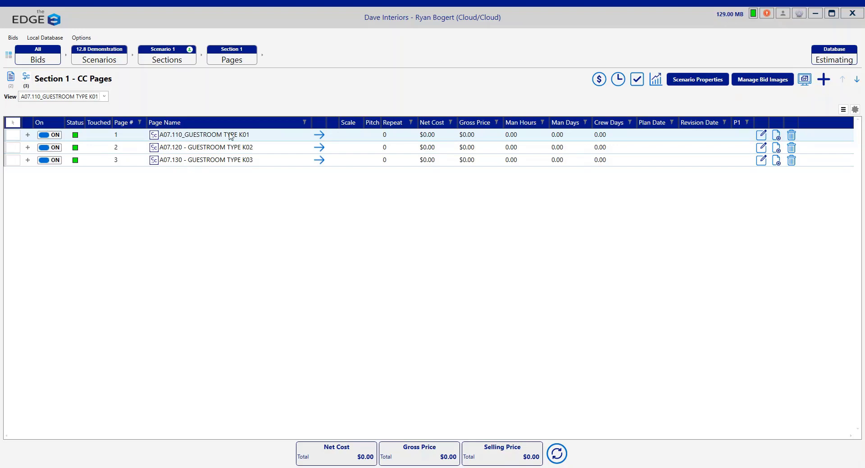
{"action": "left_click", "coordinate": [319, 136]}
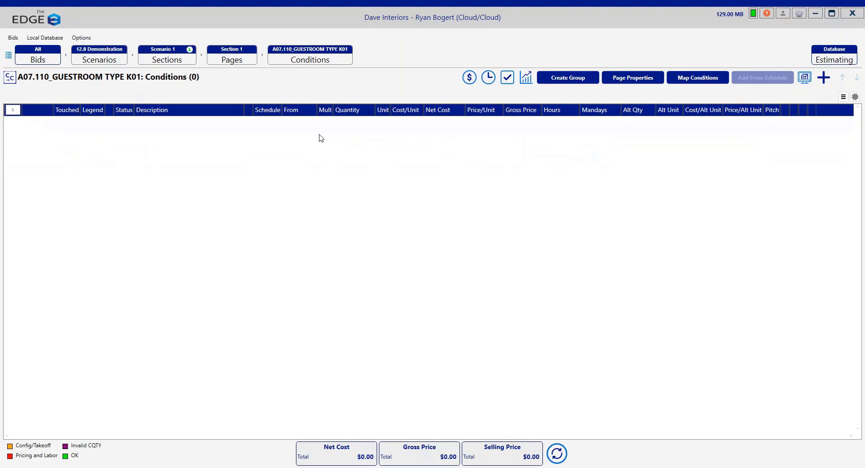
From the DW interior walls and counts group, queue the Interior Partition, Metal Furred Wall and 2 x 2 Column conditions for the page
{"action": "left_click", "coordinate": [824, 78]}
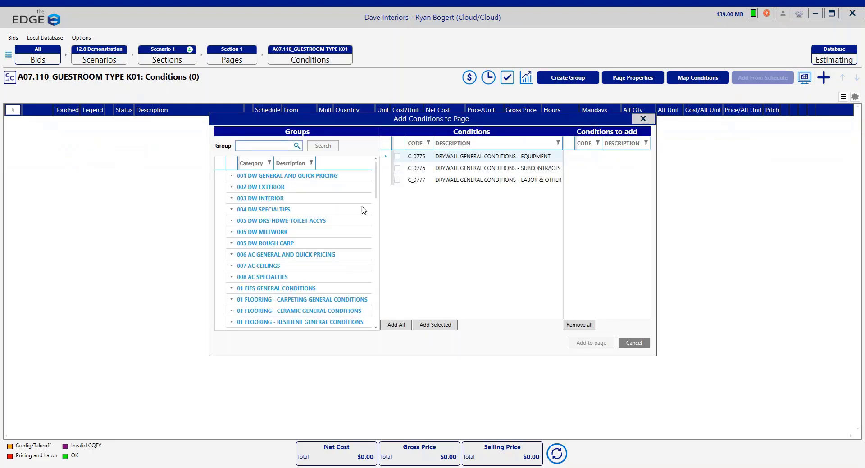
{"action": "left_click", "coordinate": [265, 201]}
{"action": "left_click", "coordinate": [292, 211]}
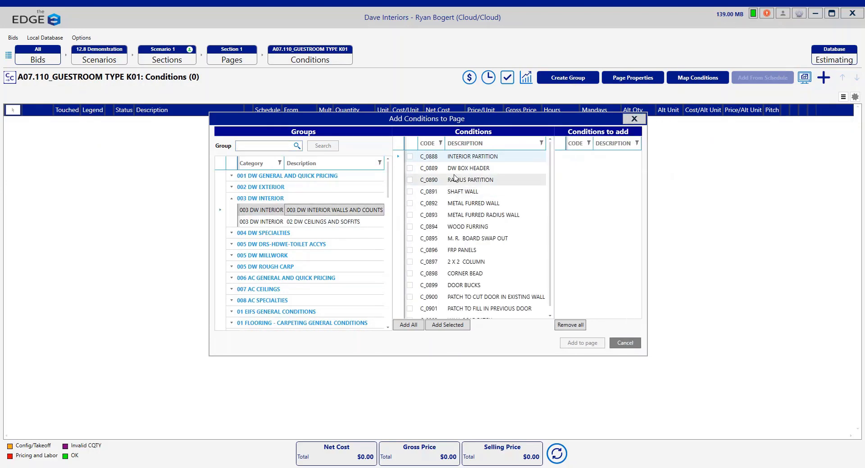
{"action": "double_click", "coordinate": [468, 158]}
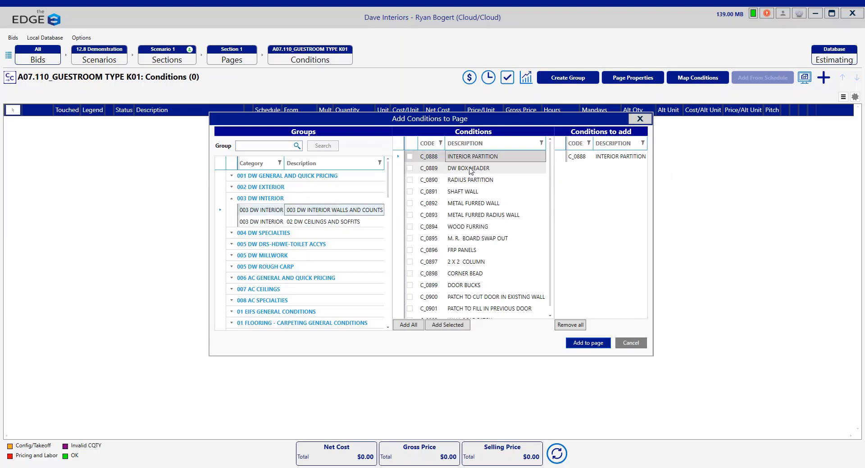
{"action": "double_click", "coordinate": [468, 205]}
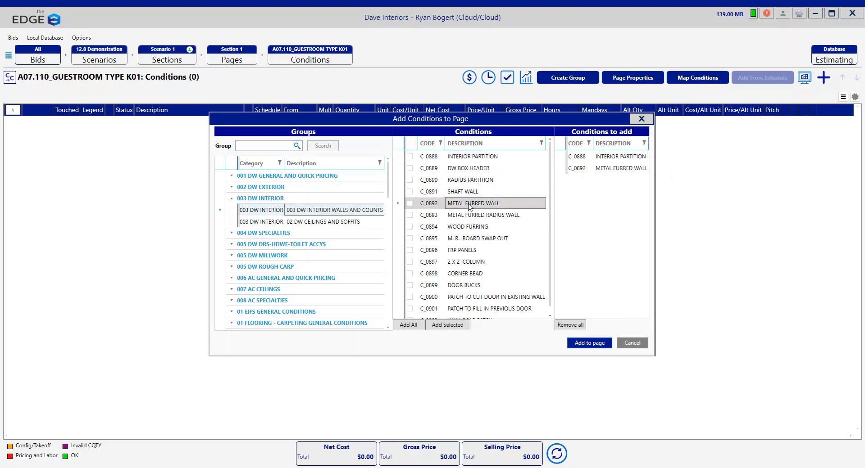
{"action": "double_click", "coordinate": [465, 262]}
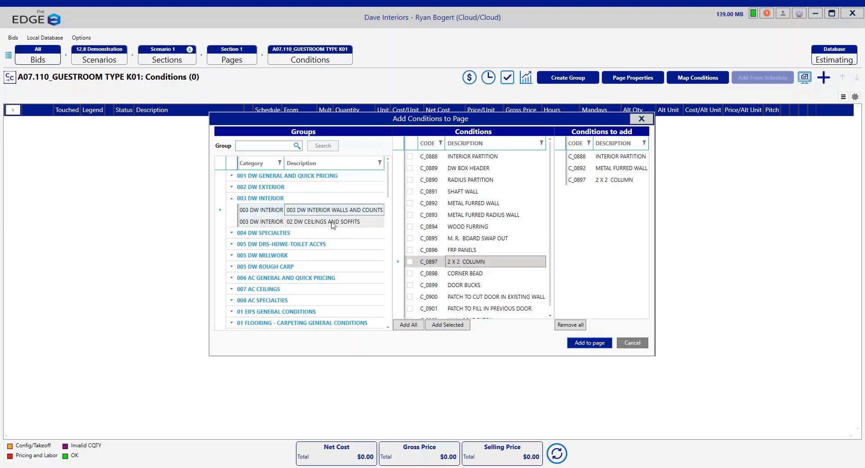
Include the Susp 1-1/2" & Fur Ceiling condition from the DW ceilings and soffits group and add all the chosen conditions to the page
{"action": "left_click", "coordinate": [334, 223]}
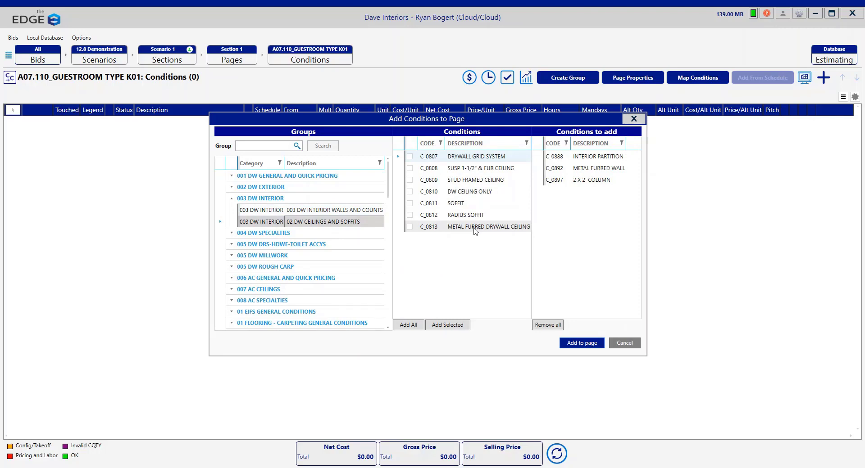
{"action": "double_click", "coordinate": [465, 167]}
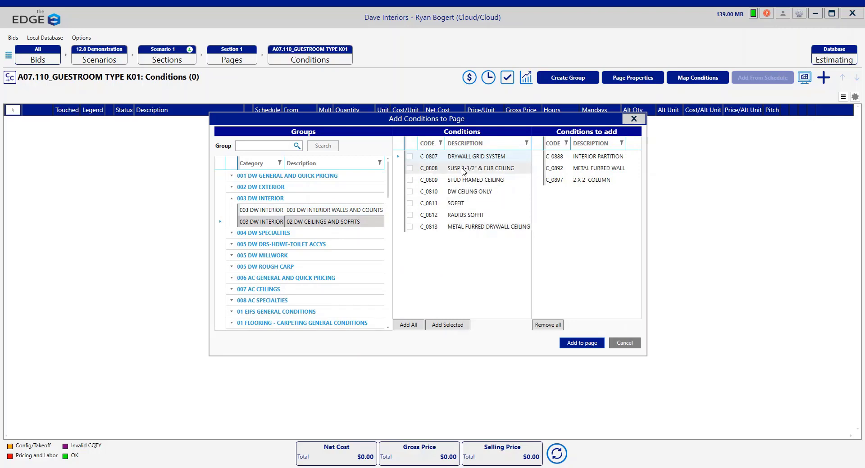
{"action": "left_click", "coordinate": [582, 343]}
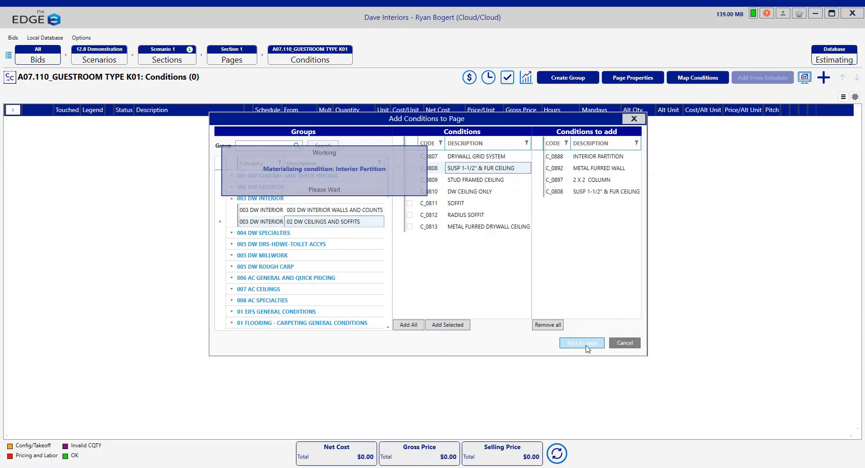
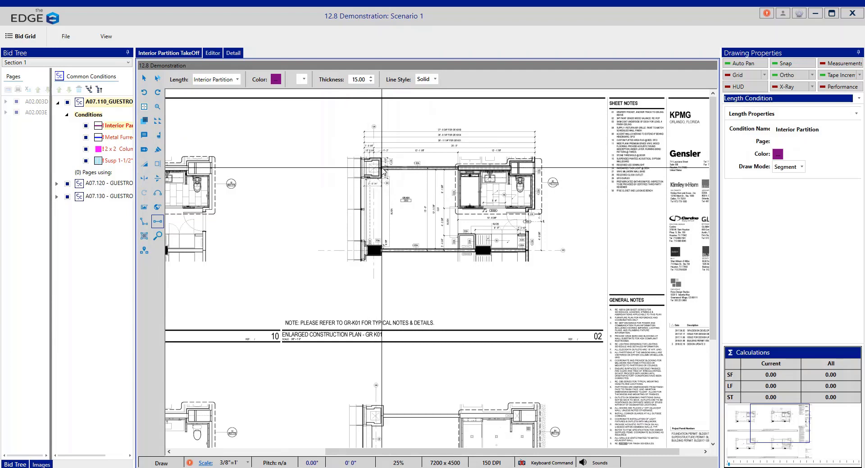
Trace Interior Partition segments along the upper and lower side walls of guestroom K01, about 20.5 ft and 22.5 ft long
{"action": "left_click", "coordinate": [382, 168]}
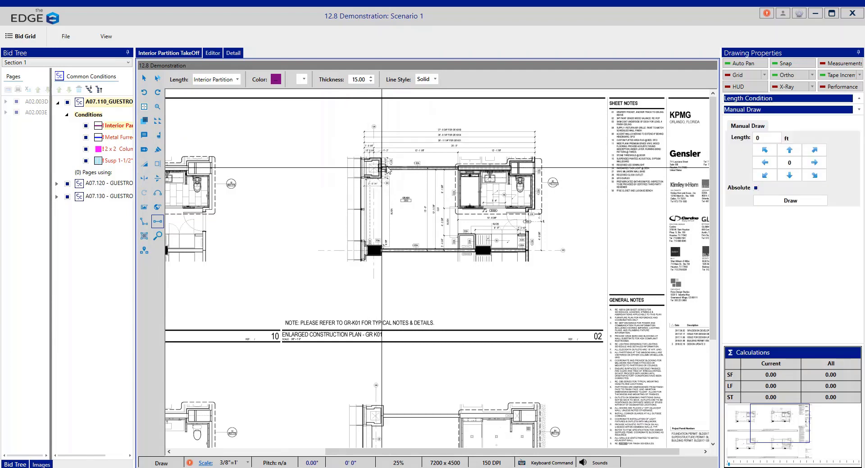
{"action": "double_click", "coordinate": [511, 168]}
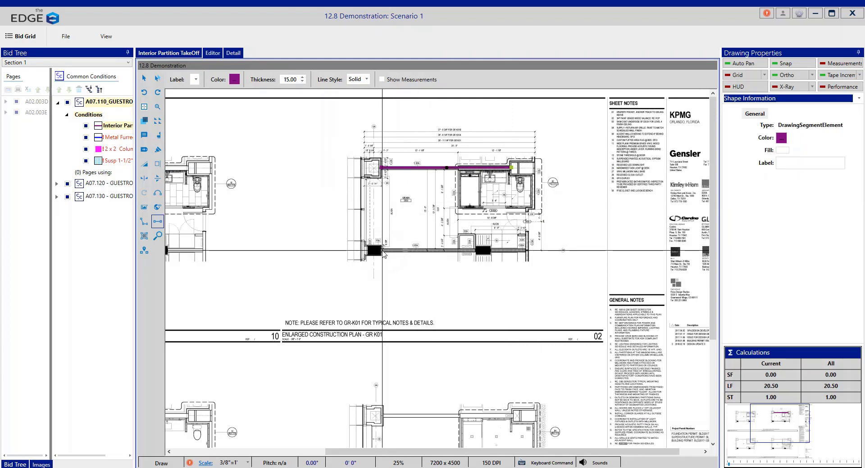
{"action": "left_click", "coordinate": [382, 251]}
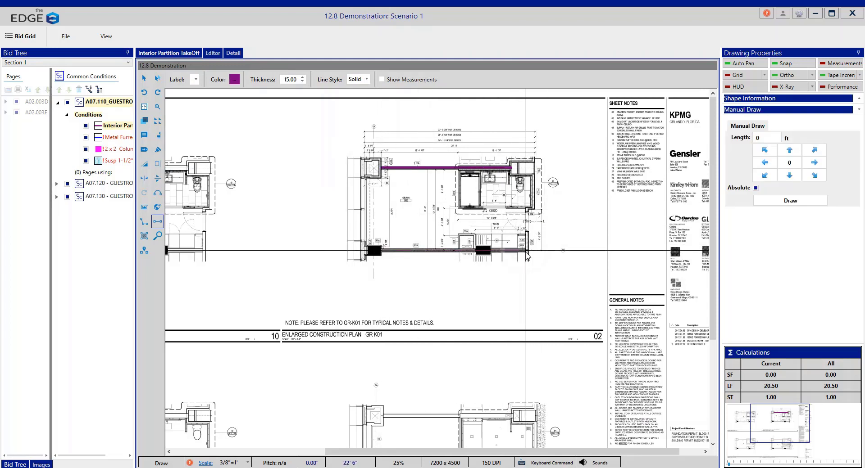
{"action": "double_click", "coordinate": [524, 250]}
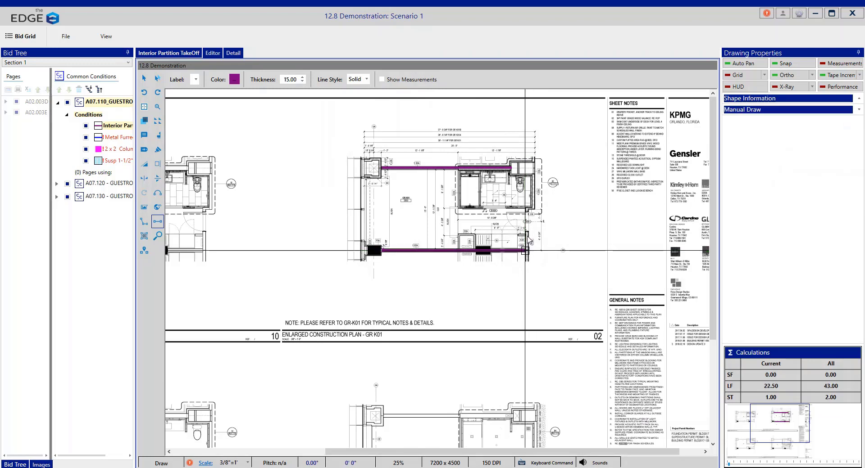
Trace Interior Partition segments of about 7 ft, 1.5 ft and 4.5 ft up the entry wall, around the jog and along the bathroom's outer wall
{"action": "left_click", "coordinate": [525, 250]}
{"action": "double_click", "coordinate": [525, 206]}
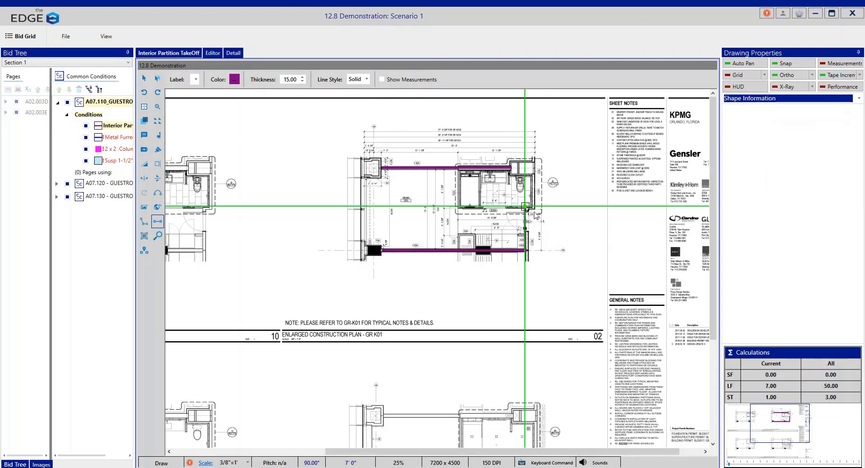
{"action": "left_click", "coordinate": [525, 206]}
{"action": "double_click", "coordinate": [533, 206]}
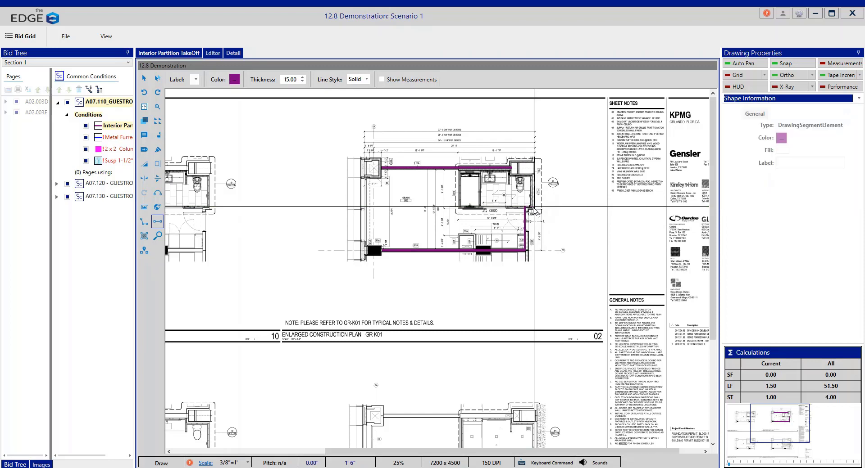
{"action": "left_click", "coordinate": [536, 212]}
{"action": "double_click", "coordinate": [534, 180]}
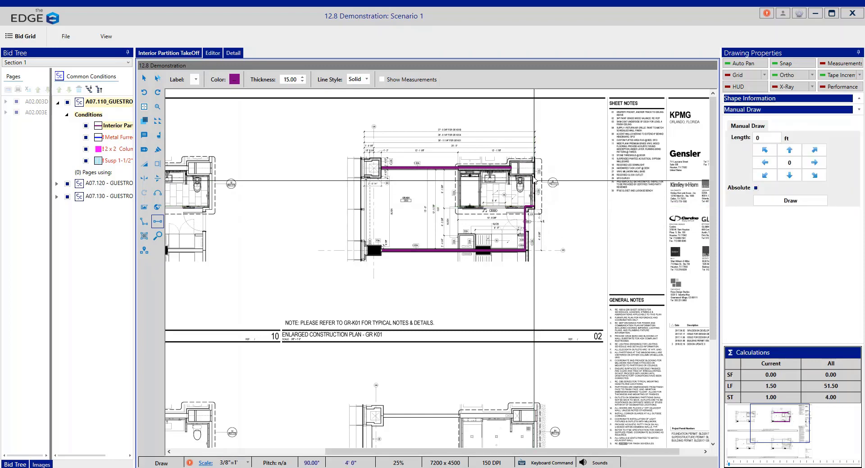
Trace Interior Partition segments of about 4 ft and 1.6 ft around the shaft beside the bathroom, up to the upper side wall
{"action": "left_click", "coordinate": [534, 180]}
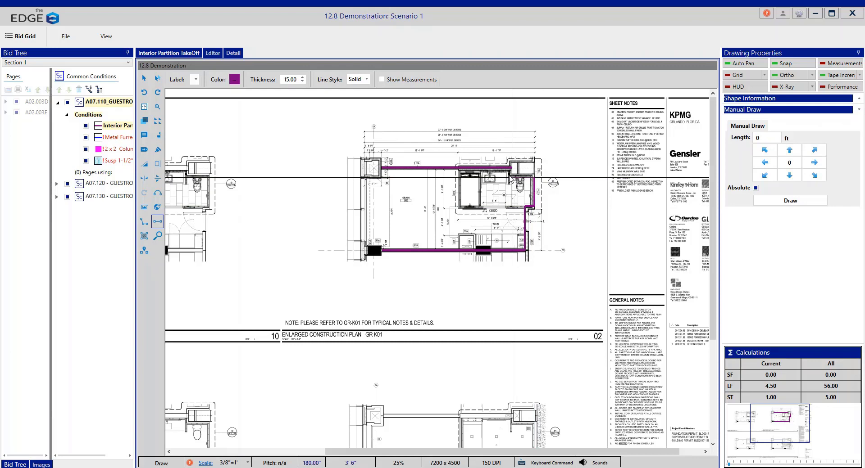
{"action": "double_click", "coordinate": [511, 179]}
{"action": "left_click", "coordinate": [508, 178]}
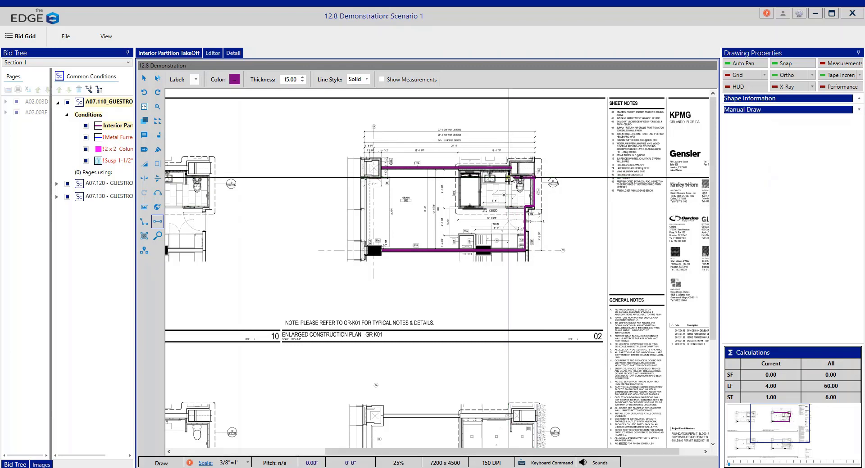
{"action": "double_click", "coordinate": [512, 168]}
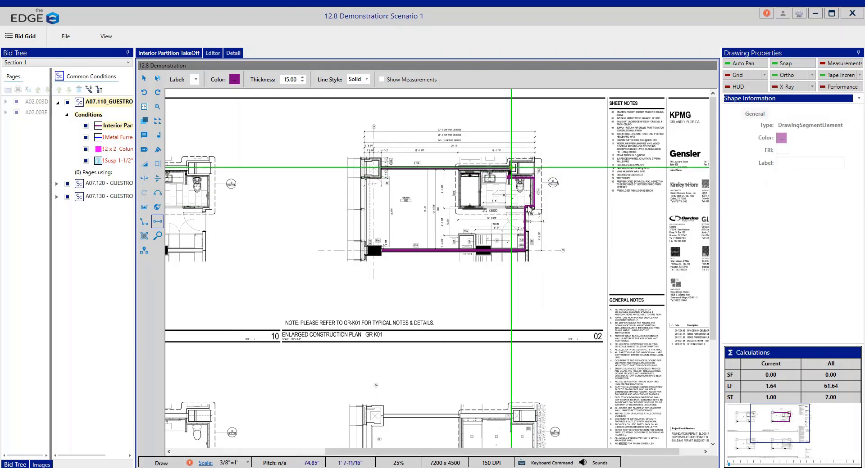
Trace Interior Partition segments along the bathroom's lower wall, about 10.5 ft, and its bedroom-side wall, about 6 ft
{"action": "left_click", "coordinate": [525, 207]}
{"action": "double_click", "coordinate": [459, 207]}
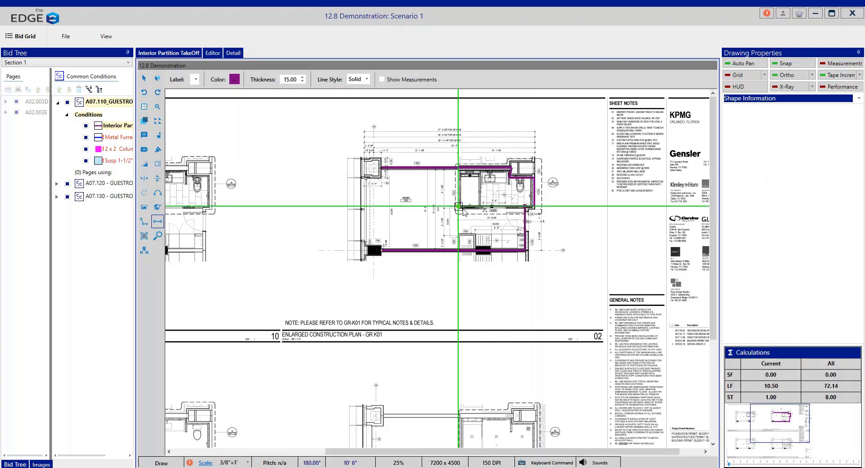
{"action": "left_click", "coordinate": [460, 206]}
{"action": "double_click", "coordinate": [458, 168]}
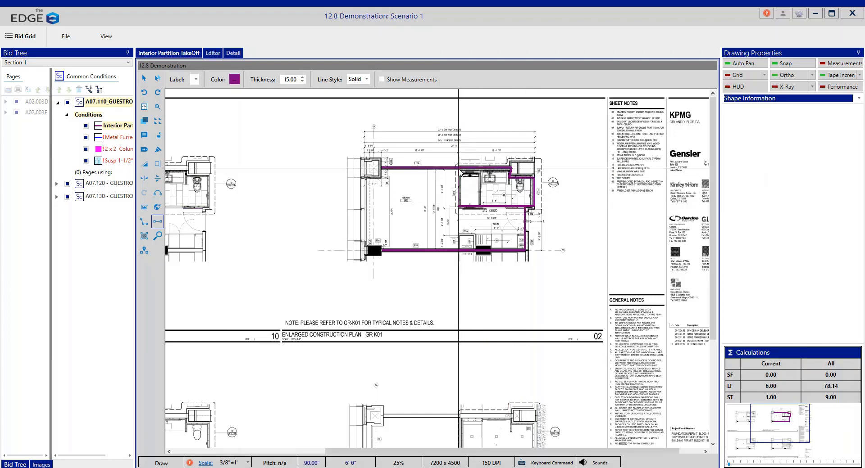
Trace about 10 ft of Metal Furred Wall along the K01 window wall and place one 2 x 2 Column on the upper corner column
{"action": "left_click", "coordinate": [118, 136]}
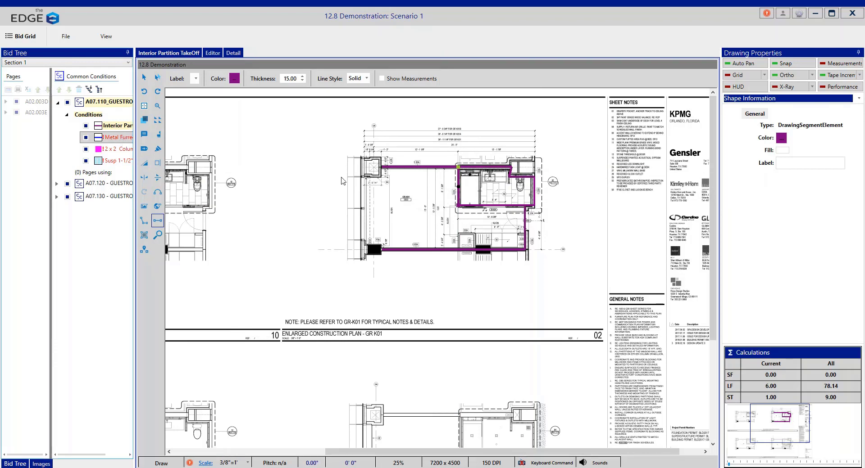
{"action": "left_click", "coordinate": [365, 182]}
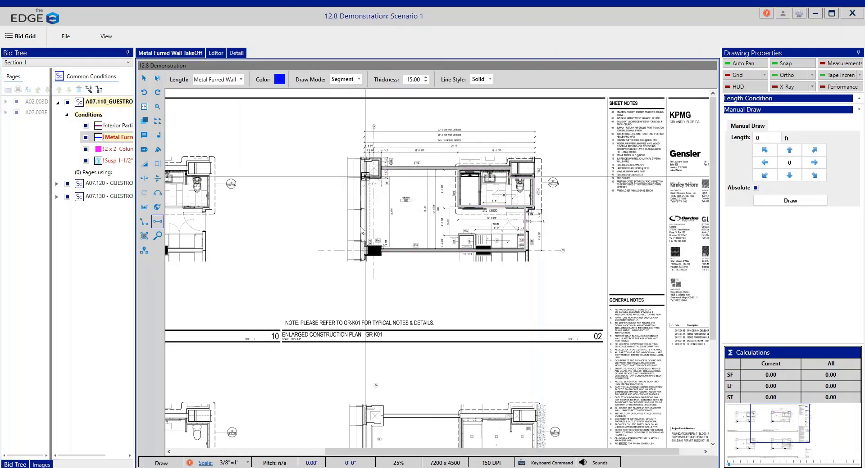
{"action": "double_click", "coordinate": [366, 240]}
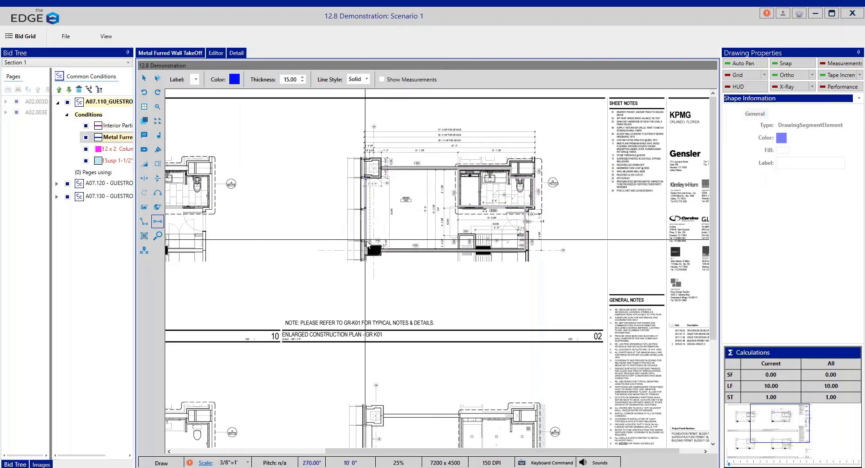
{"action": "left_click", "coordinate": [125, 153]}
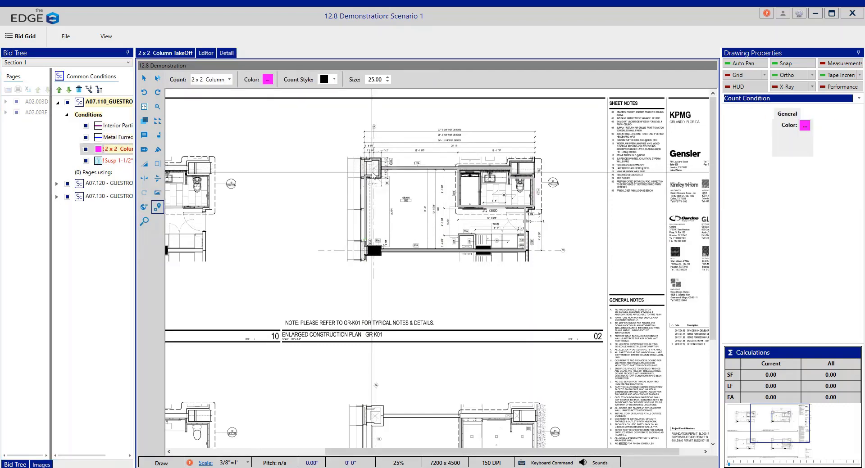
{"action": "left_click", "coordinate": [373, 169]}
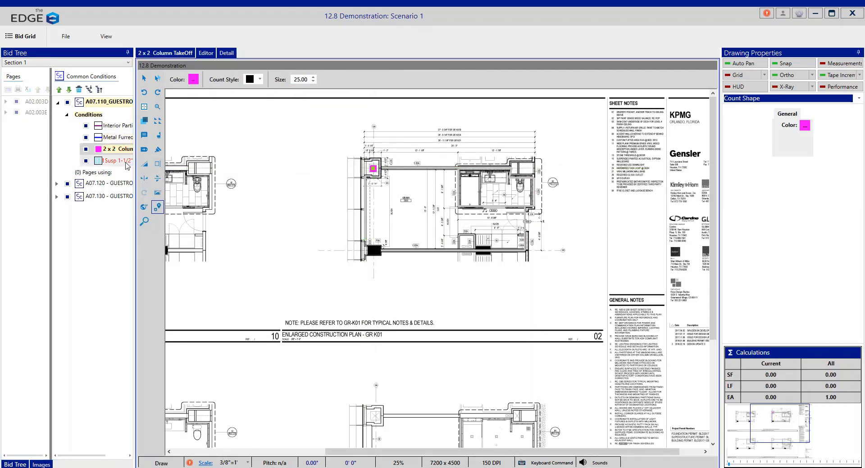
Outline a Susp 1-1/2" & Fur Ceiling area of about 337 SF following the whole perimeter of guestroom K01
{"action": "left_click", "coordinate": [382, 169]}
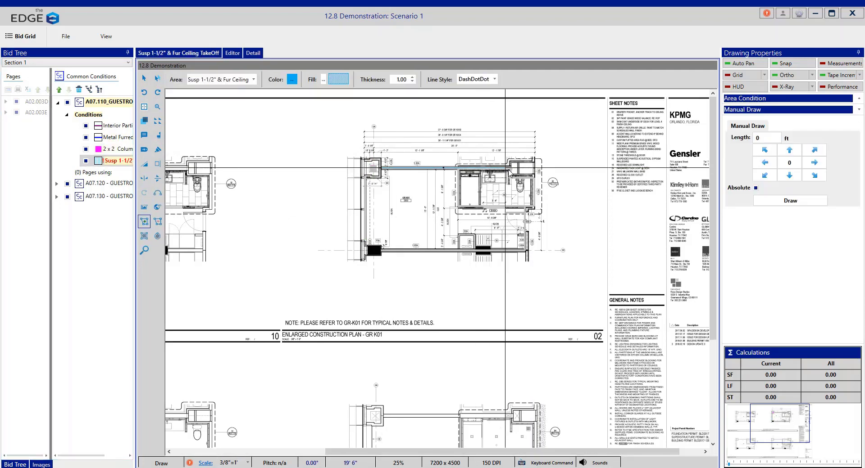
{"action": "left_click", "coordinate": [512, 169]}
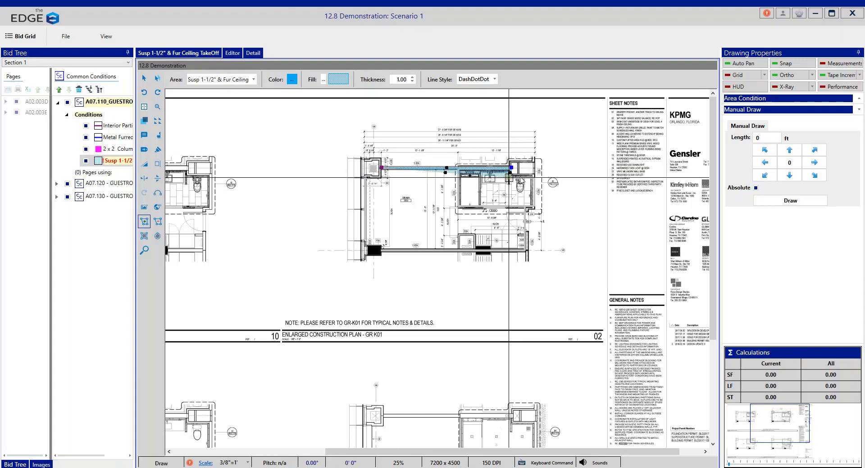
{"action": "left_click", "coordinate": [534, 177]}
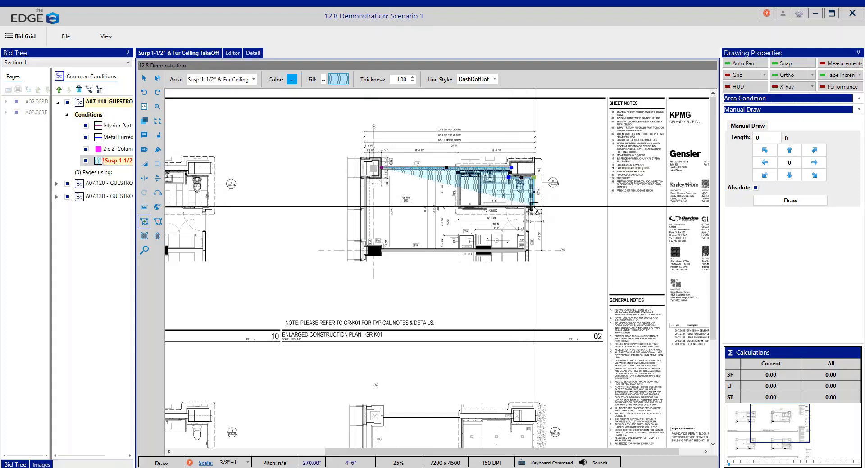
{"action": "left_click", "coordinate": [534, 206]}
{"action": "left_click", "coordinate": [525, 207]}
{"action": "left_click", "coordinate": [525, 251]}
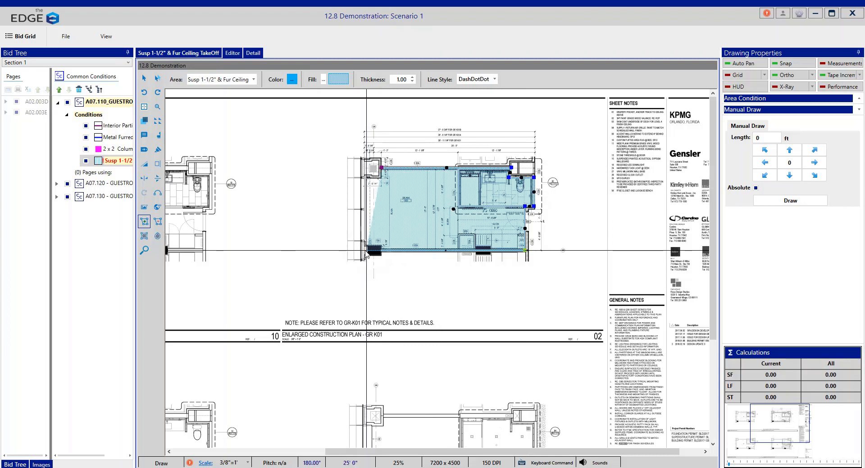
{"action": "left_click", "coordinate": [363, 250]}
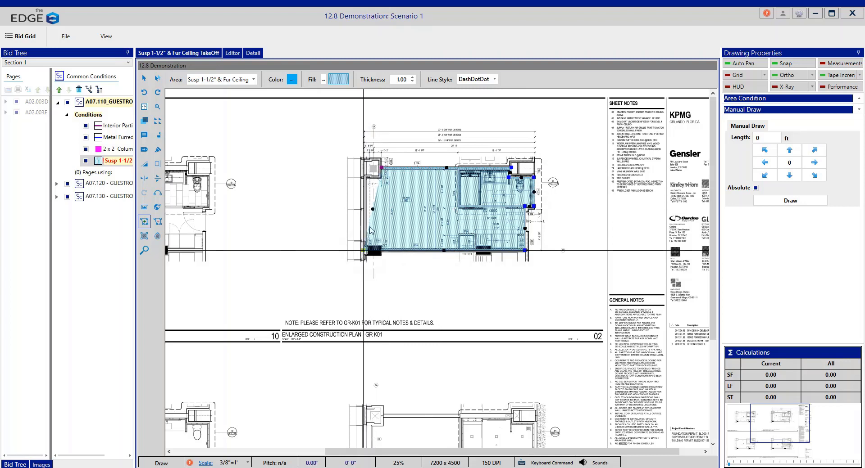
{"action": "left_click", "coordinate": [363, 166]}
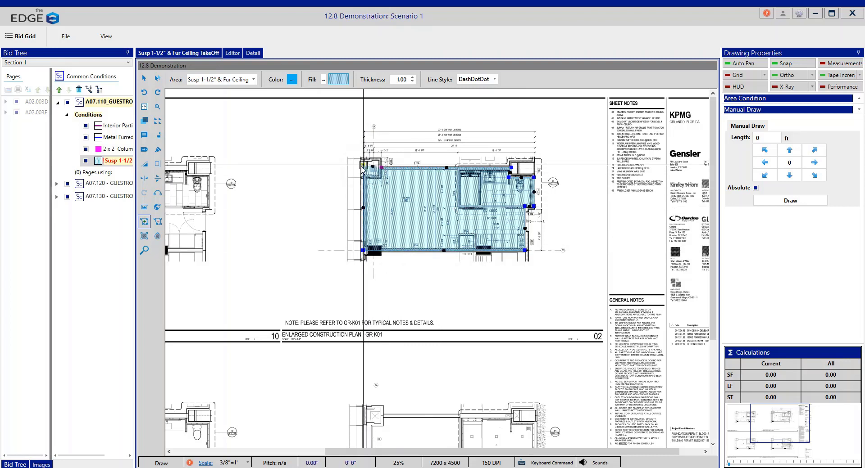
{"action": "left_click", "coordinate": [363, 165]}
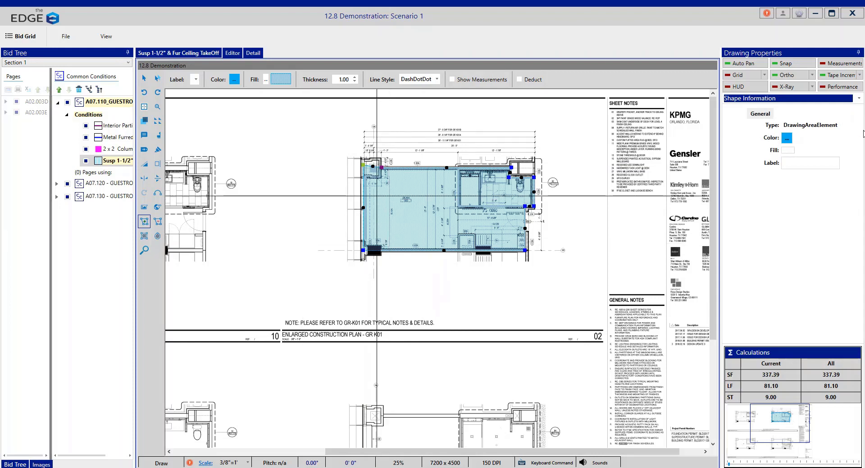
Leave the K01 takeoff and open the conditions list of page A02.003D
{"action": "key", "text": "Left"}
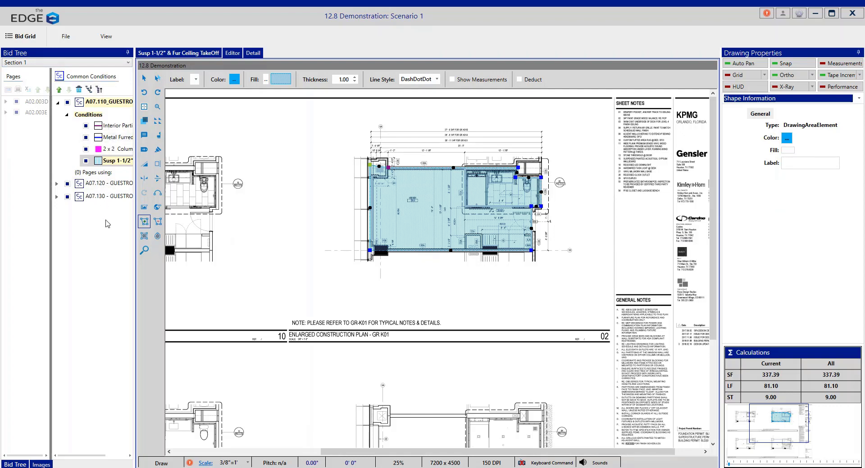
{"action": "left_click", "coordinate": [12, 80]}
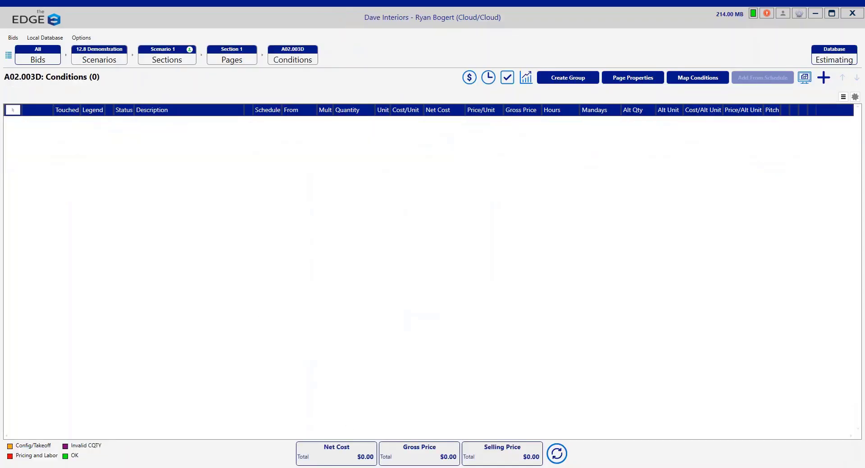
Open the A02.003D takeoff and place the A07.110_GUESTROOM TYPE K01 common conditions once on the plan, over guestrooms 3439 and 3441
{"action": "left_click", "coordinate": [397, 438]}
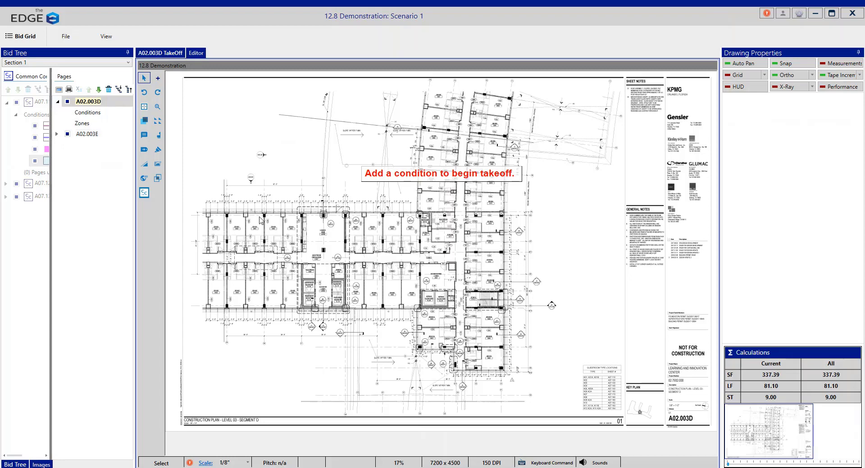
{"action": "scroll", "coordinate": [345, 264], "scroll_direction": "up", "scroll_amount": 3}
{"action": "scroll", "coordinate": [345, 264], "scroll_direction": "up", "scroll_amount": 1}
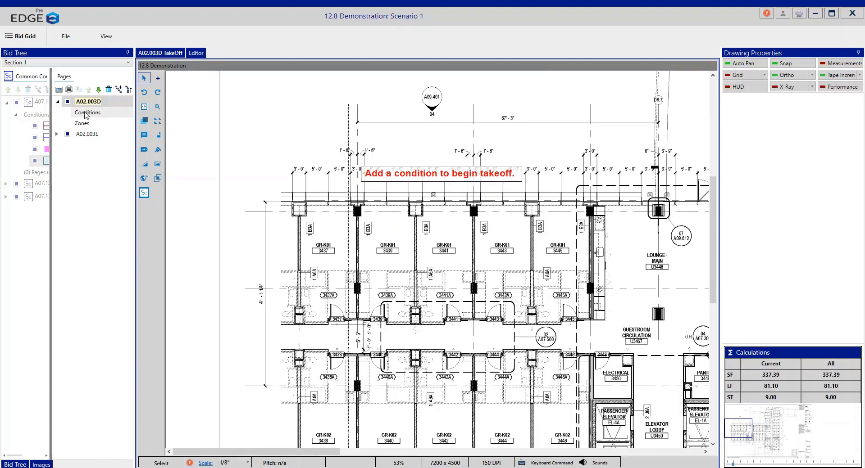
{"action": "left_click", "coordinate": [88, 115]}
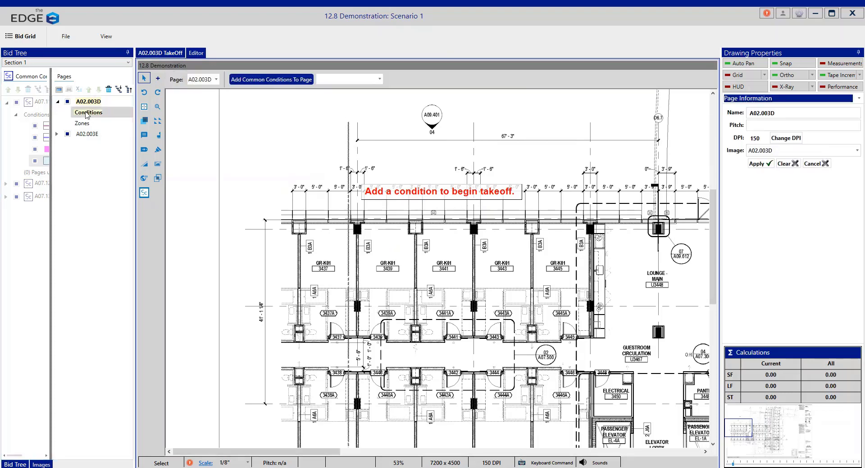
{"action": "left_click", "coordinate": [379, 81]}
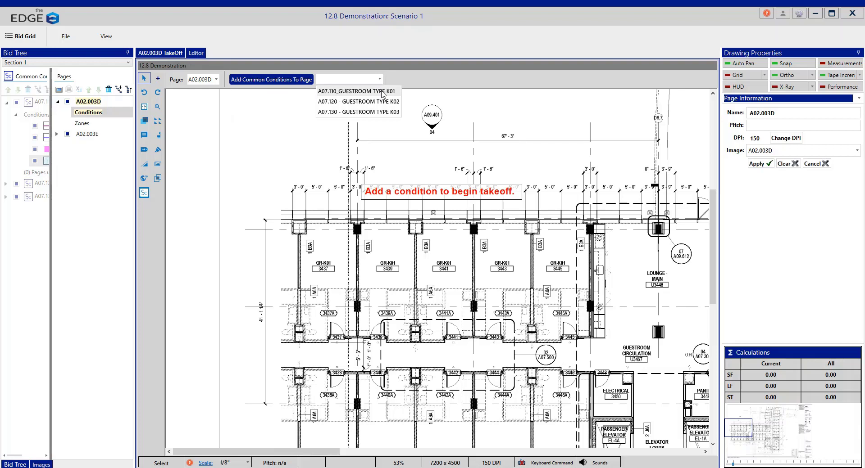
{"action": "left_click", "coordinate": [382, 92]}
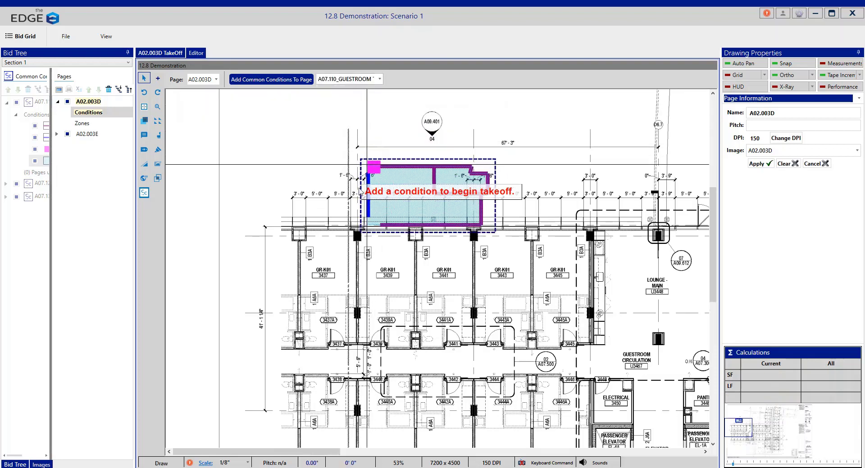
{"action": "left_click", "coordinate": [360, 240]}
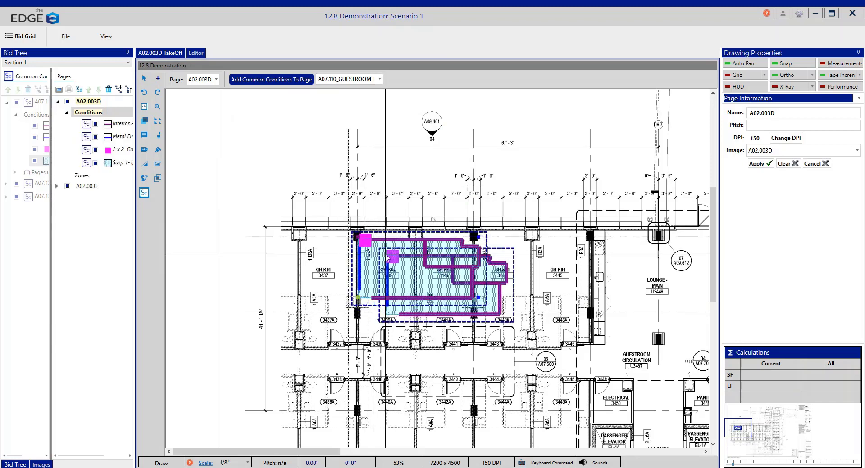
{"action": "key", "text": "Escape"}
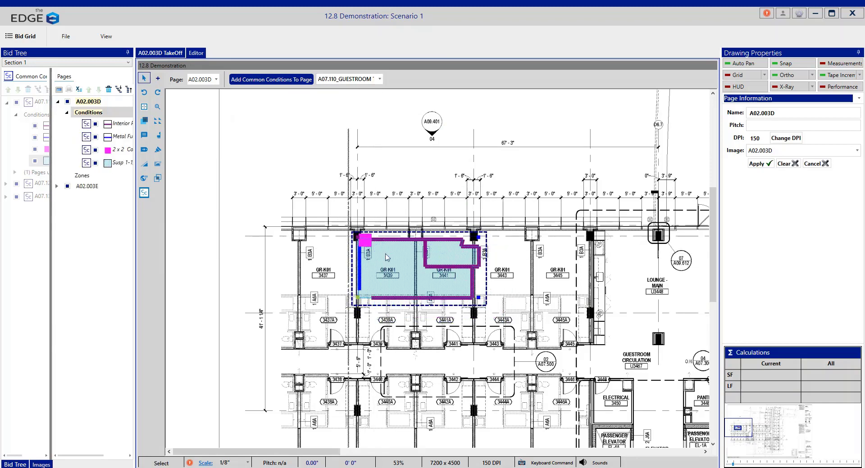
Rotate the placed K01 takeoff so its window wall faces the exterior and move it onto guestroom 3439
{"action": "right_click", "coordinate": [424, 276]}
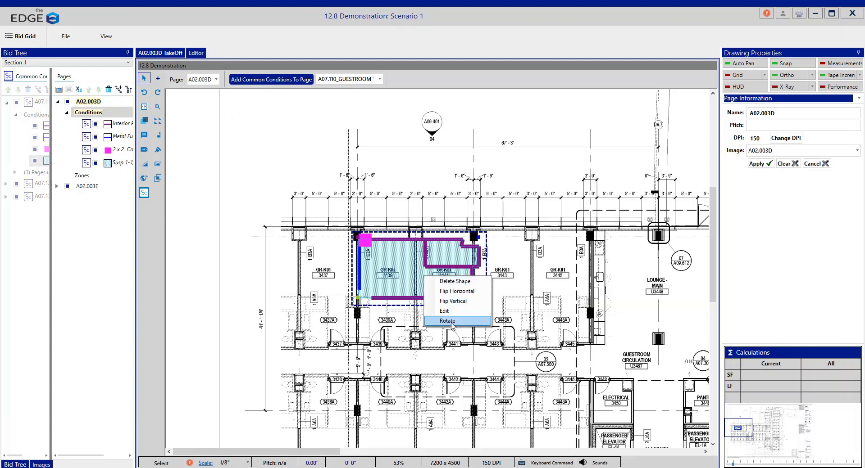
{"action": "left_click", "coordinate": [451, 322]}
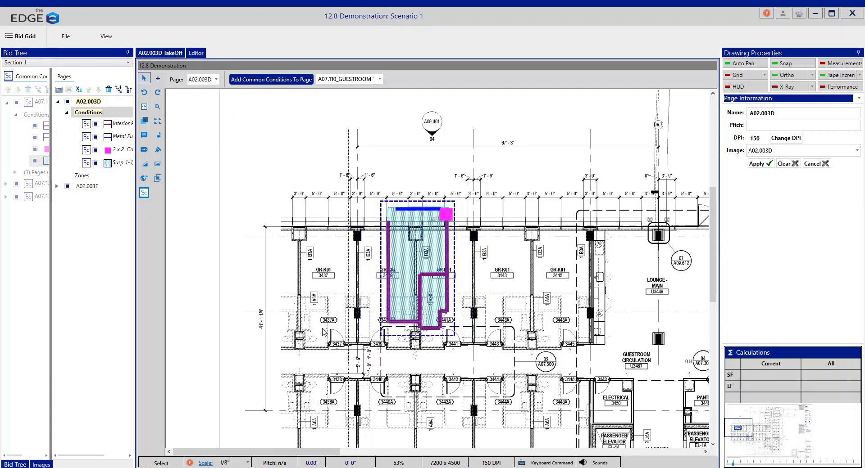
{"action": "left_click", "coordinate": [419, 263]}
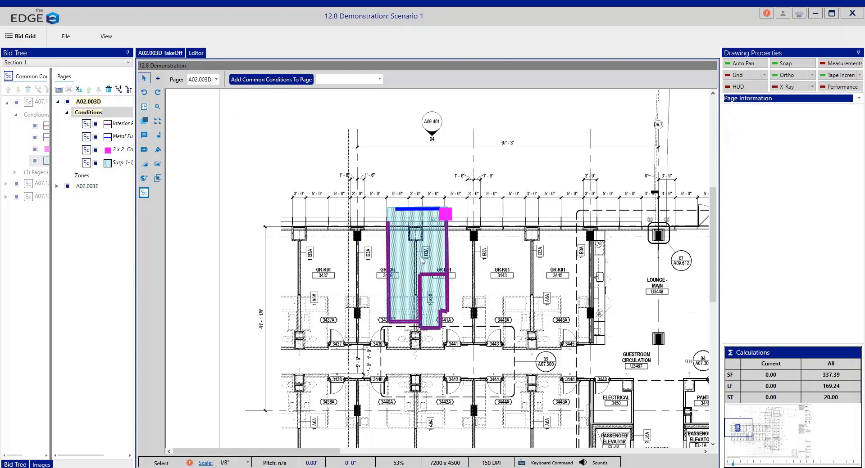
{"action": "left_click_drag", "start_coordinate": [420, 262], "coordinate": [390, 282]}
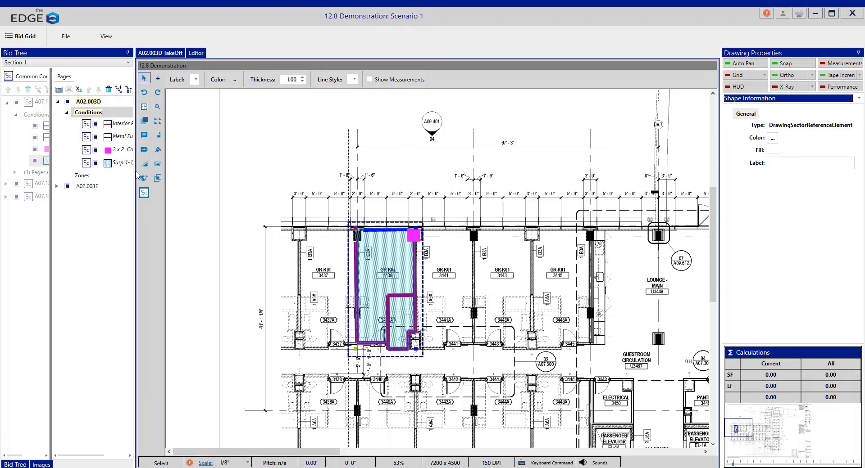
Widen the bid tree and replicate the K01 takeoff from guestroom 3439 onto guestrooms 3451 and 3455
{"action": "left_click_drag", "start_coordinate": [133, 171], "coordinate": [172, 176]}
{"action": "scroll", "coordinate": [209, 245], "scroll_direction": "down", "scroll_amount": 2}
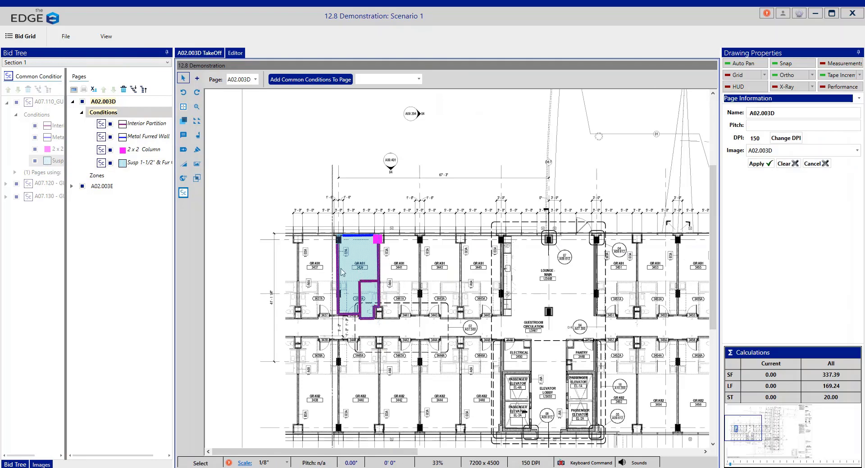
{"action": "scroll", "coordinate": [341, 272], "scroll_direction": "down", "scroll_amount": 3}
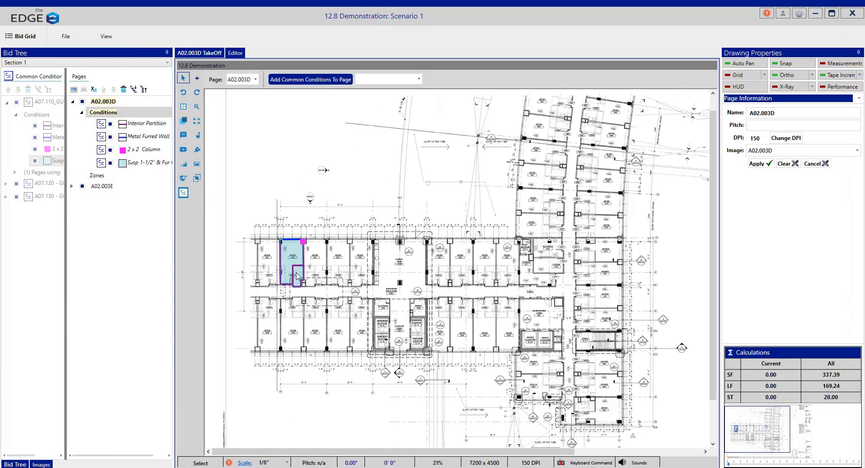
{"action": "left_click", "coordinate": [297, 280]}
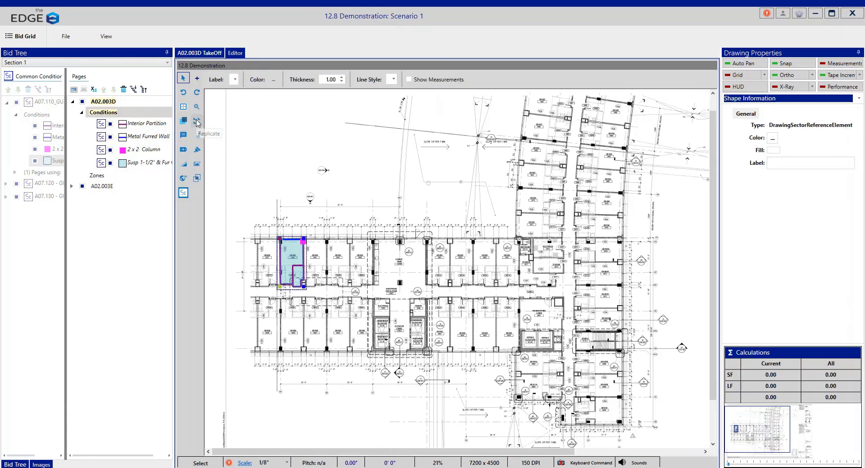
{"action": "left_click", "coordinate": [197, 121]}
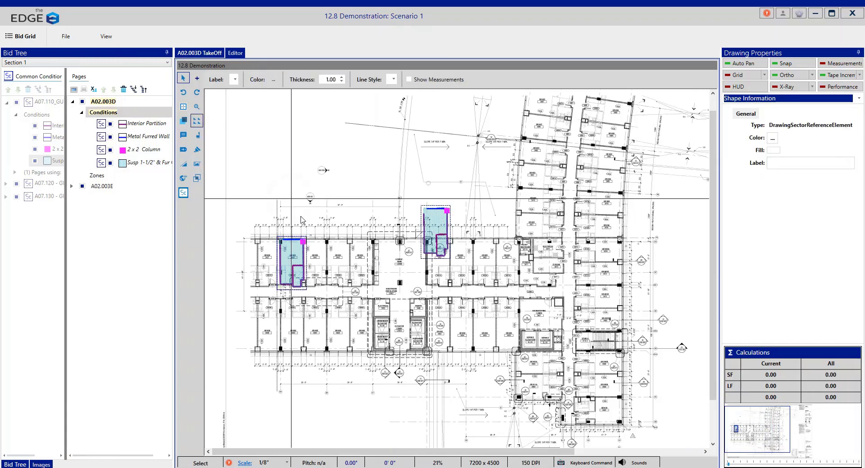
{"action": "scroll", "coordinate": [270, 198], "scroll_direction": "down", "scroll_amount": 3}
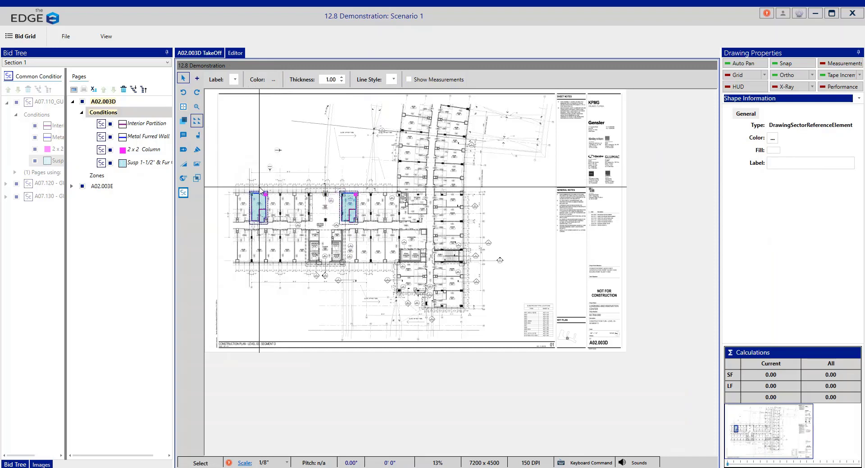
{"action": "left_click", "coordinate": [259, 188]}
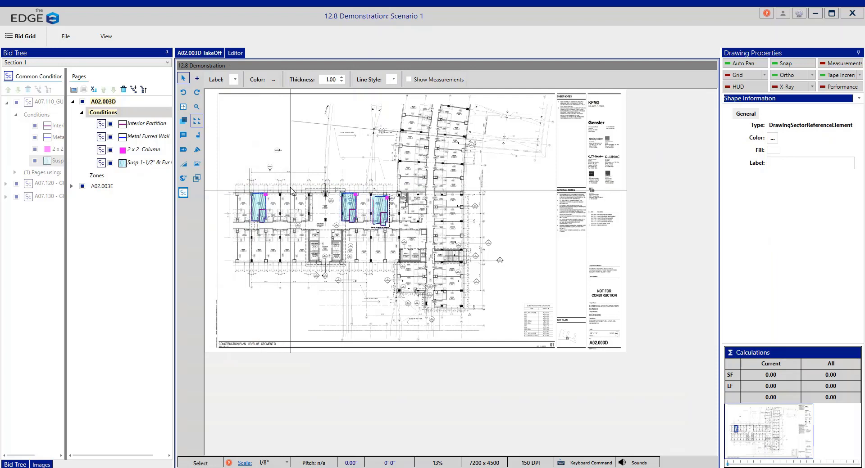
{"action": "left_click", "coordinate": [289, 188]}
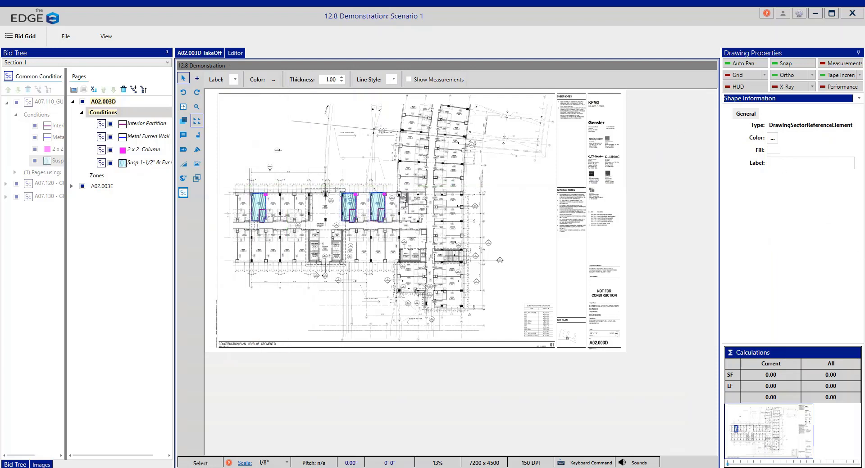
Check in the common conditions which pages use A07.110_GUESTROOM TYPE K01
{"action": "scroll", "coordinate": [226, 186], "scroll_direction": "up", "scroll_amount": 2}
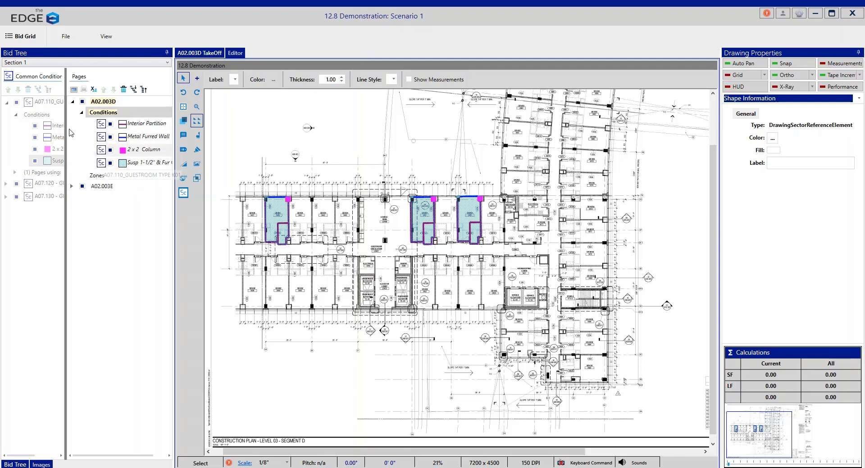
{"action": "left_click", "coordinate": [27, 79]}
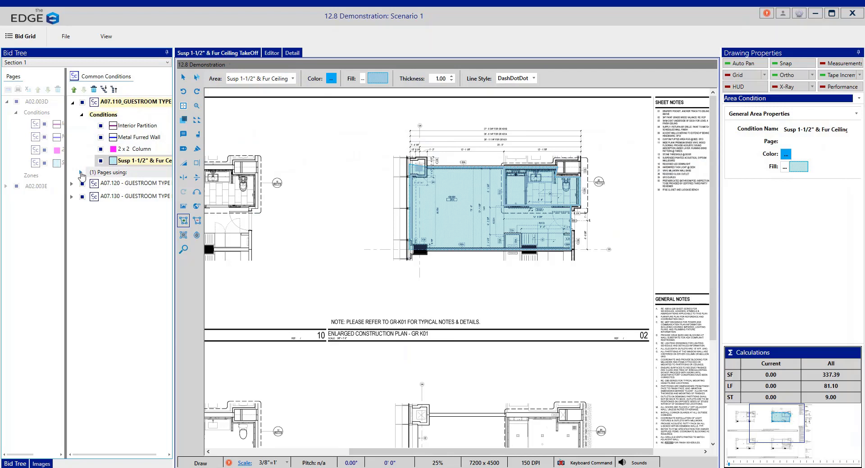
{"action": "left_click", "coordinate": [81, 174]}
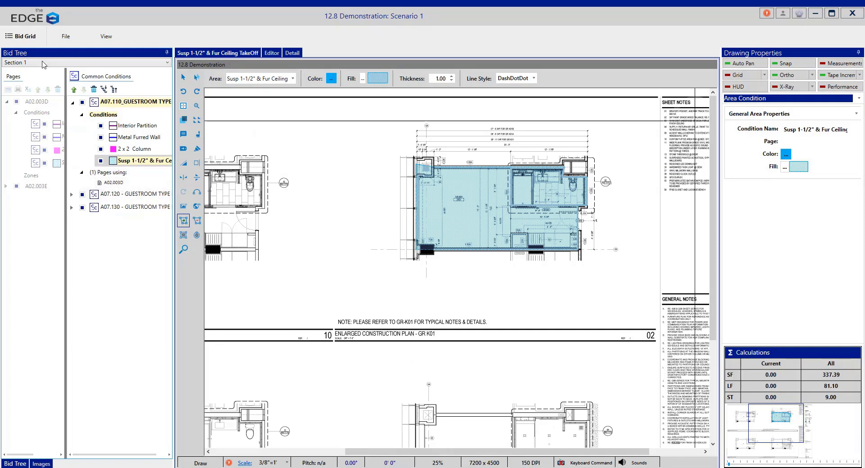
Return to the A02.003D page's Interior Partition condition and trace electrical room 3450's corridor wall and lobby-side wall, about 9.5 ft each
{"action": "left_click", "coordinate": [14, 79]}
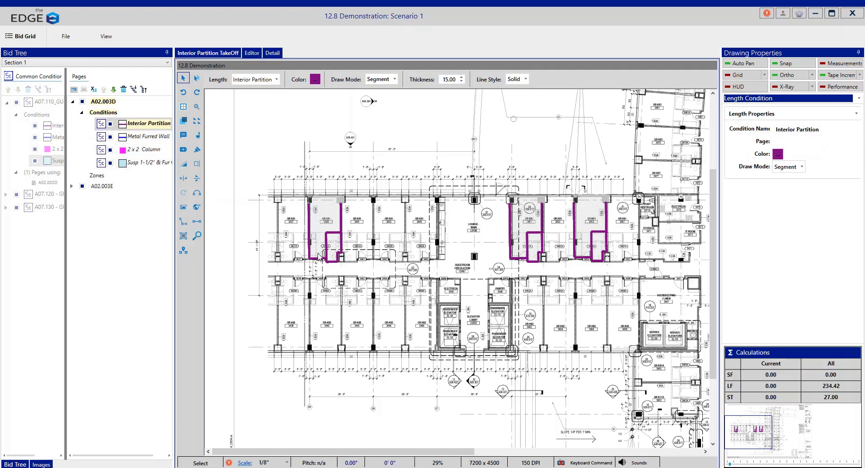
{"action": "scroll", "coordinate": [458, 272], "scroll_direction": "up", "scroll_amount": 4}
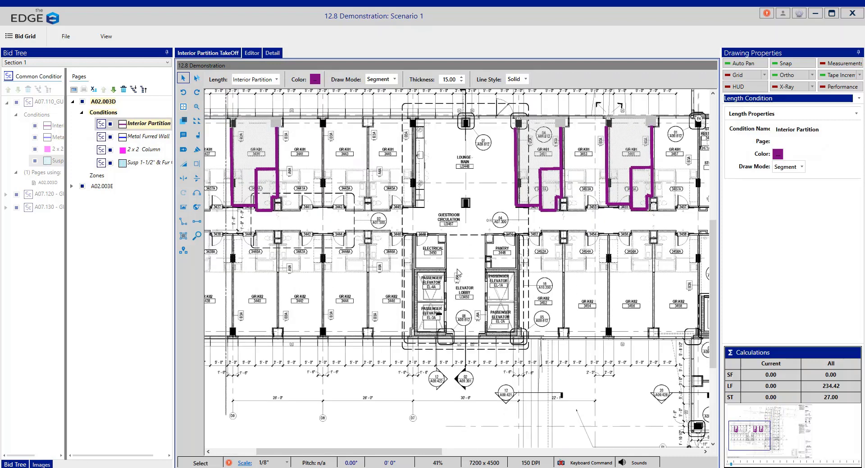
{"action": "scroll", "coordinate": [457, 273], "scroll_direction": "up", "scroll_amount": 2}
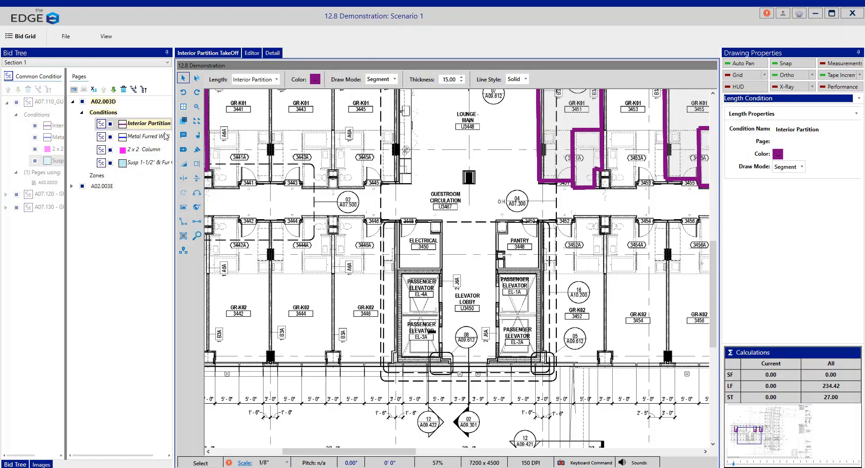
{"action": "left_click", "coordinate": [196, 221]}
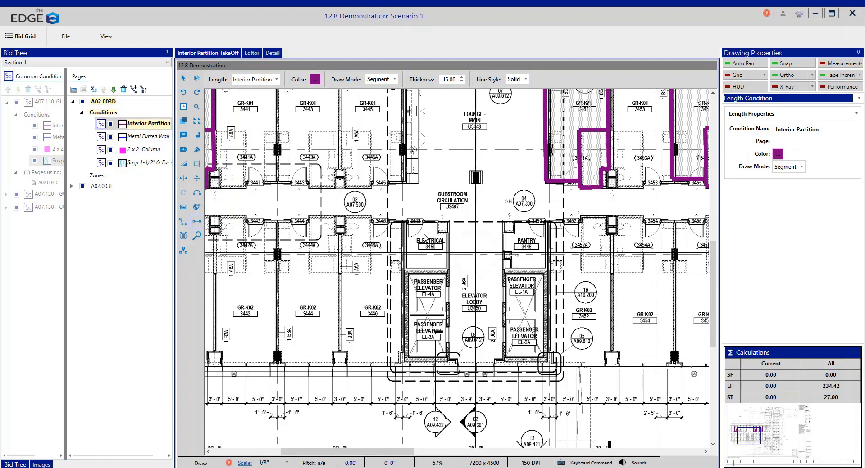
{"action": "left_click", "coordinate": [425, 221]}
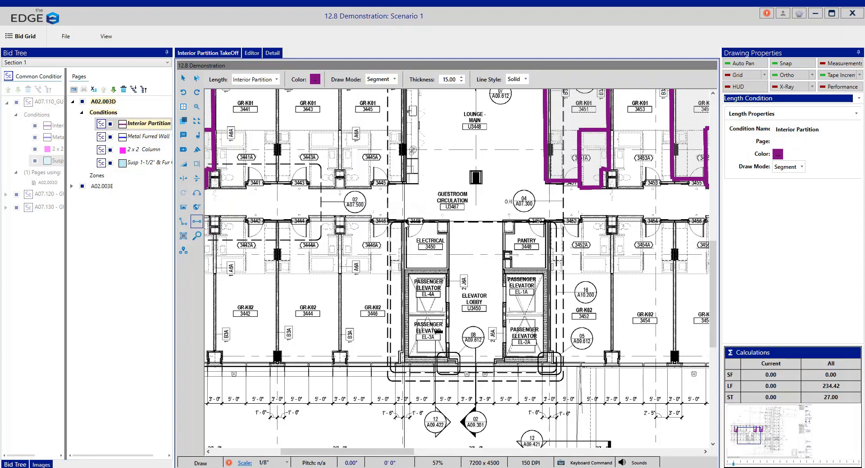
{"action": "left_click", "coordinate": [449, 221]}
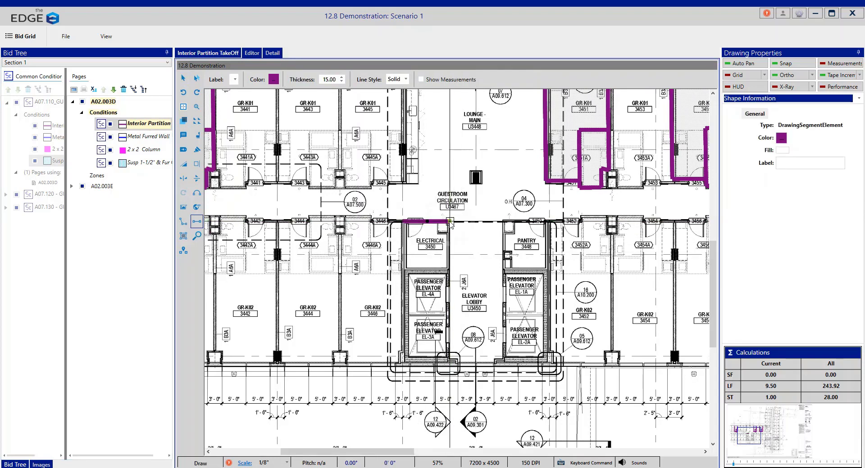
{"action": "left_click", "coordinate": [450, 221]}
{"action": "left_click", "coordinate": [449, 267]}
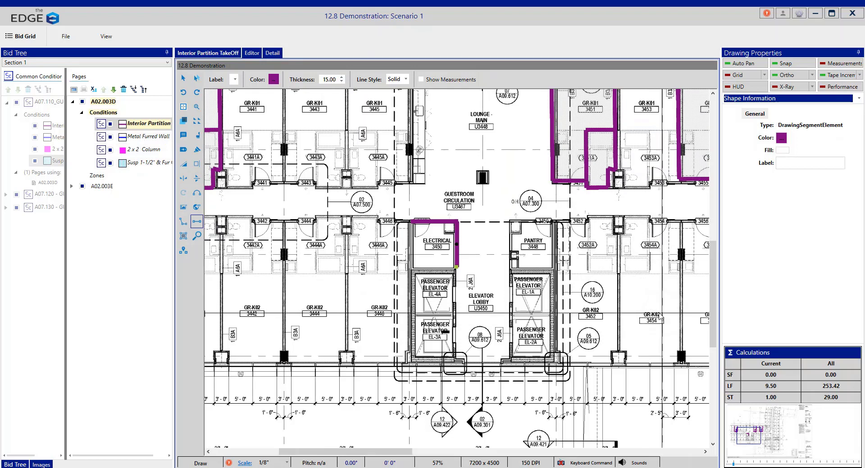
Trace about 24.5 ft of Interior Partition along the wall between guestrooms 3452 and 3454
{"action": "left_click_drag", "start_coordinate": [663, 313], "coordinate": [457, 273]}
{"action": "scroll", "coordinate": [433, 260], "scroll_direction": "up", "scroll_amount": 1}
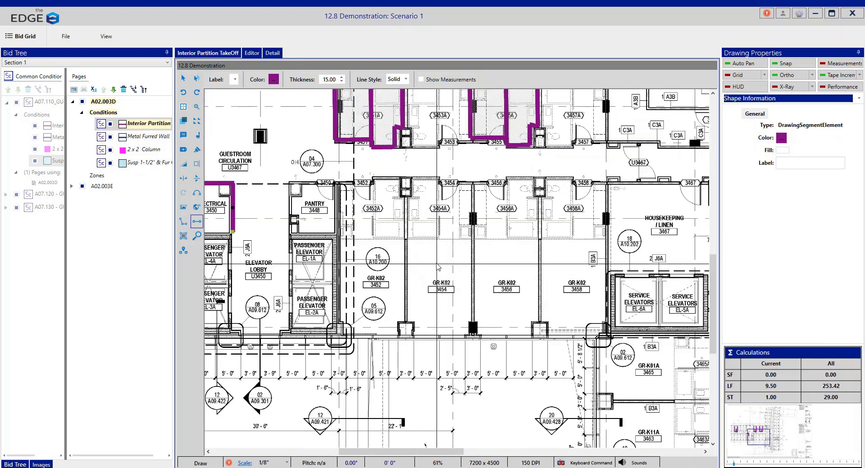
{"action": "left_click", "coordinate": [409, 204]}
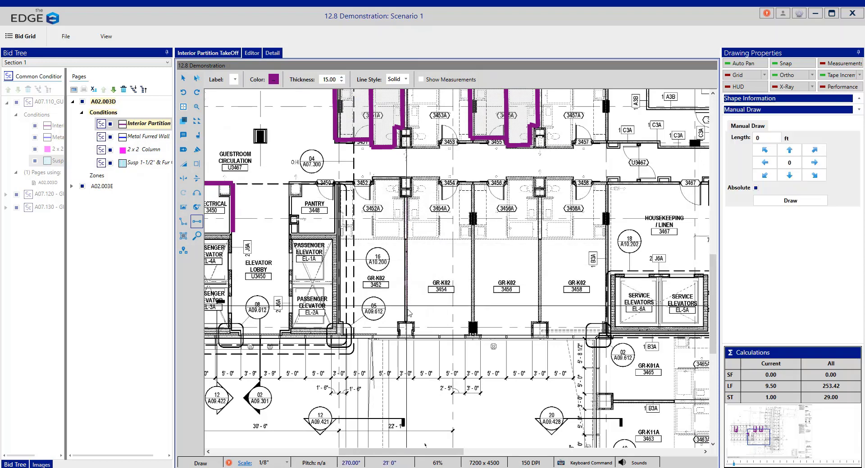
{"action": "left_click", "coordinate": [407, 324]}
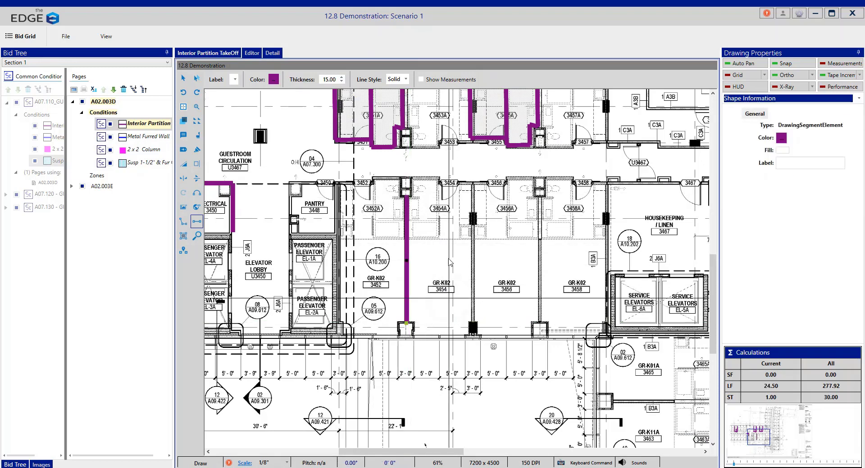
Trace Interior Partition along guestroom 3454's stepped corridor wall, about 13 ft, and the wall it shares with 3456, about 29.5 ft
{"action": "left_click", "coordinate": [407, 182]}
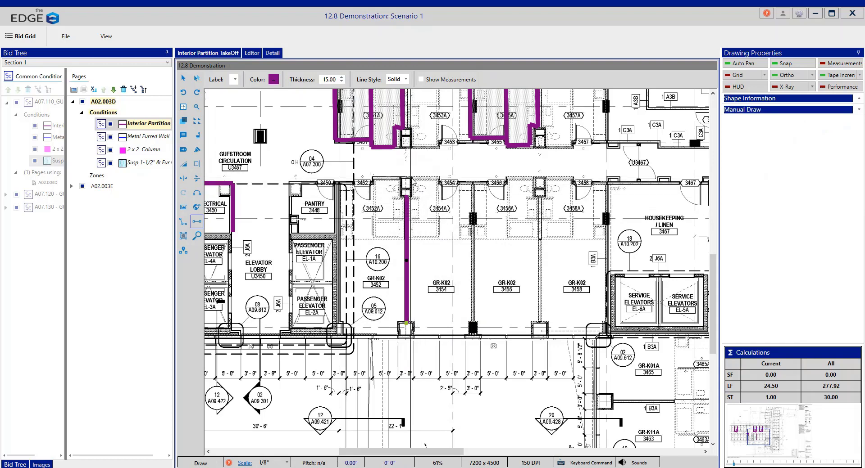
{"action": "left_click", "coordinate": [439, 182]}
{"action": "left_click", "coordinate": [439, 180]}
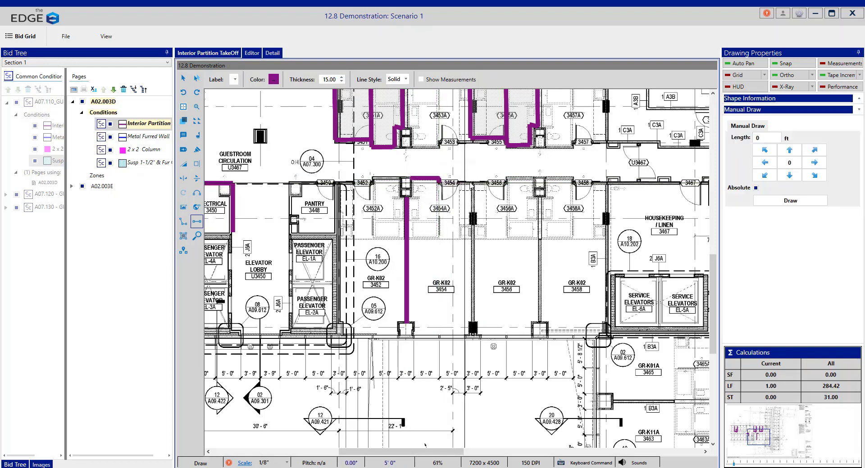
{"action": "left_click", "coordinate": [472, 183]}
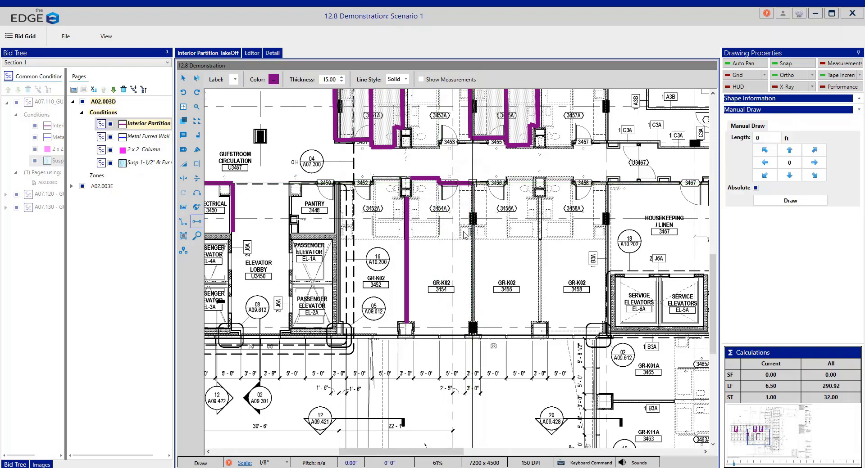
{"action": "left_click", "coordinate": [473, 335]}
Trace about 12.7 ft of Metal Furred Wall along guestroom 3454's window wall and place one 2 x 2 Column at its 3452-side corner
{"action": "left_click", "coordinate": [153, 137]}
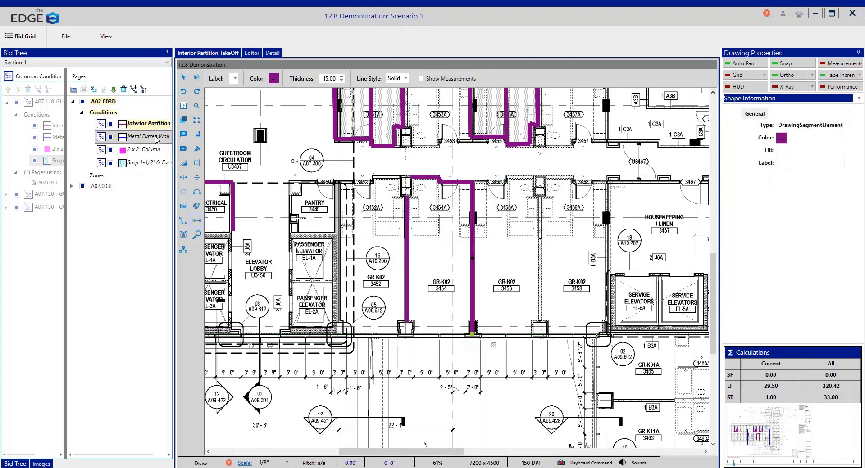
{"action": "left_click", "coordinate": [406, 339]}
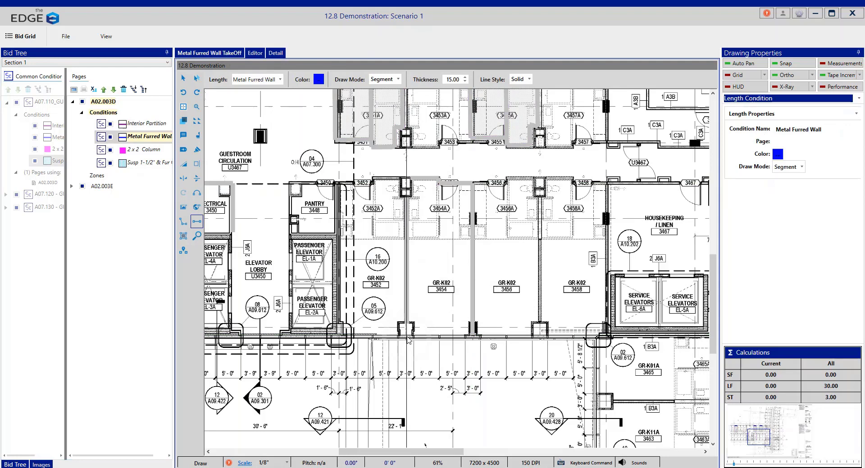
{"action": "left_click", "coordinate": [471, 336]}
{"action": "left_click", "coordinate": [145, 152]}
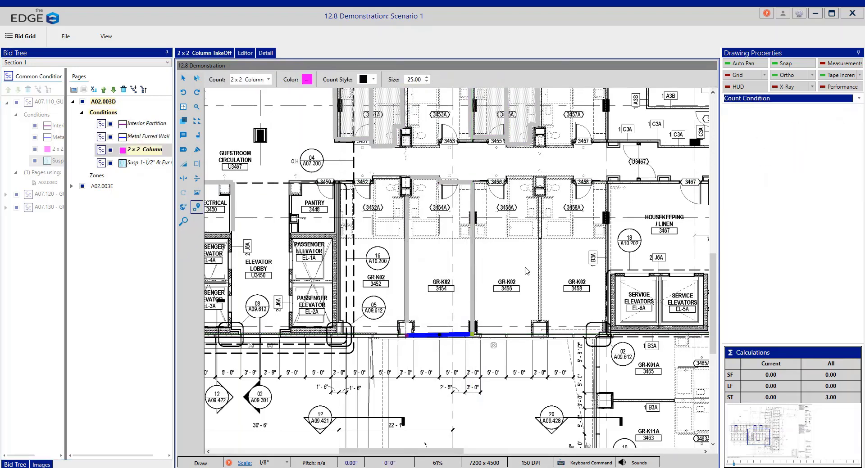
{"action": "left_click", "coordinate": [405, 329]}
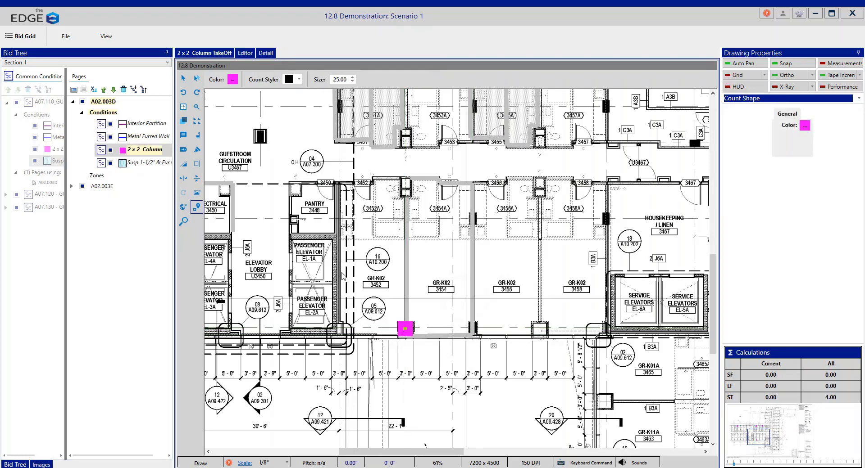
Outline a Susp 1-1/2" & Fur Ceiling area of about 383 SF covering guestroom 3454, following its stepped corridor wall
{"action": "left_click", "coordinate": [146, 163]}
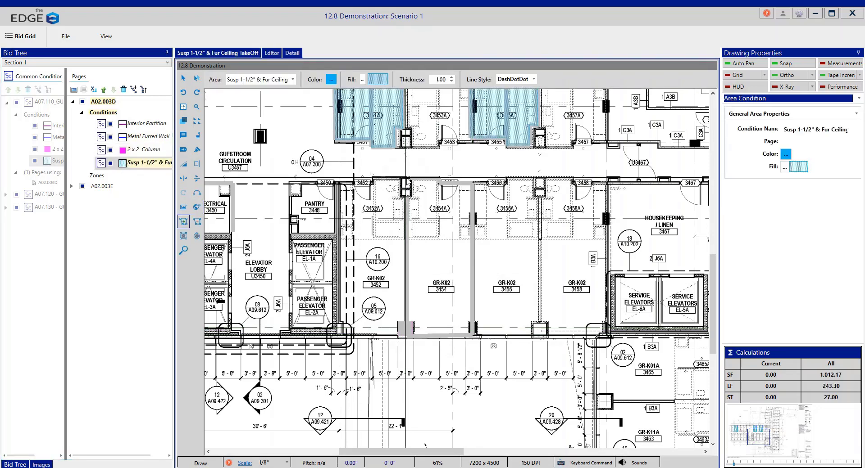
{"action": "left_click", "coordinate": [406, 179]}
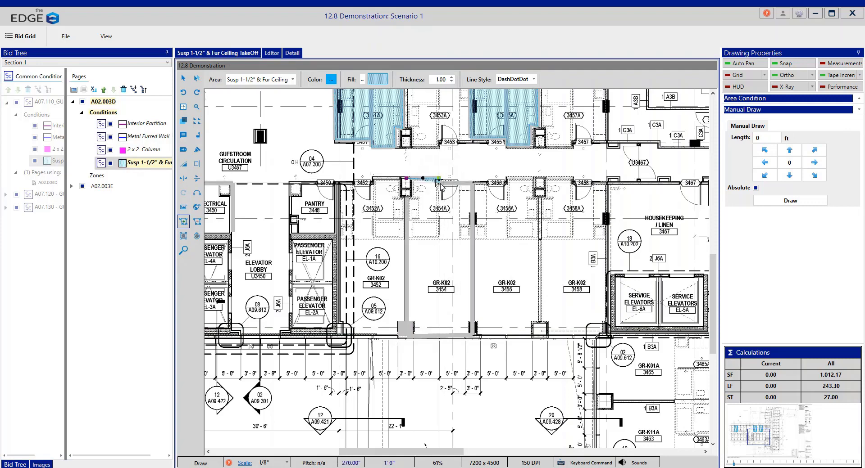
{"action": "left_click", "coordinate": [440, 182]}
{"action": "left_click", "coordinate": [472, 183]}
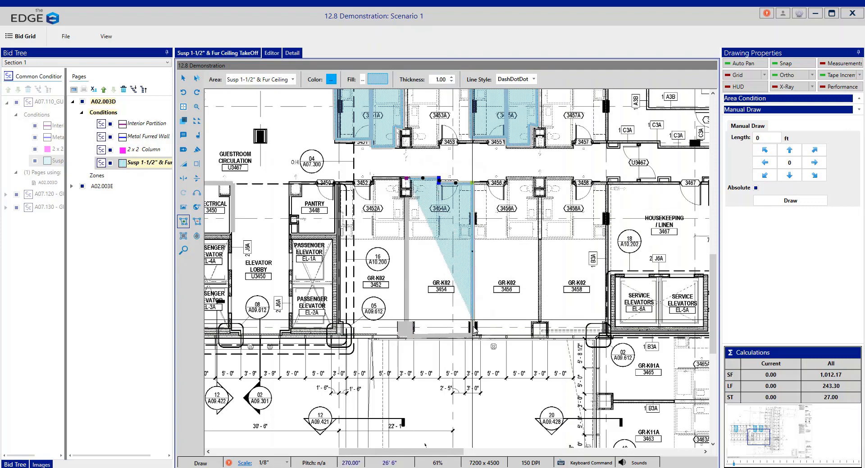
{"action": "left_click", "coordinate": [472, 335]}
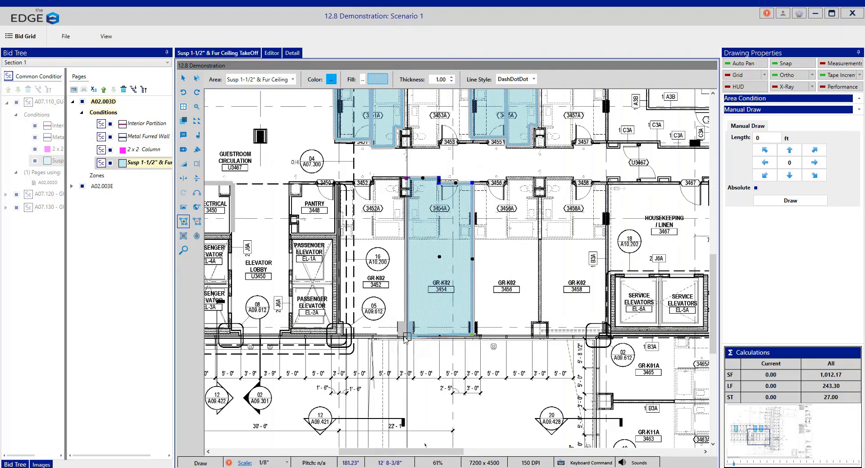
{"action": "double_click", "coordinate": [406, 336]}
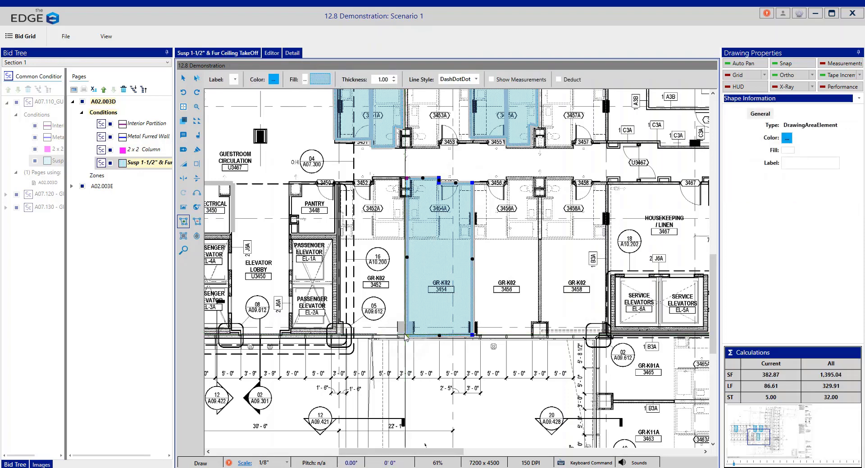
Crop guestroom 3454's takeoff on page A02.003D into a new common condition page titled KO2
{"action": "left_click", "coordinate": [101, 114]}
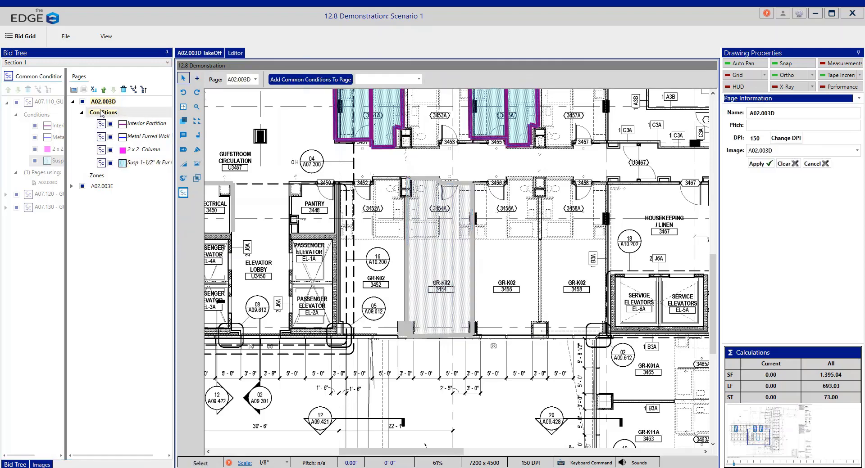
{"action": "left_click", "coordinate": [183, 194]}
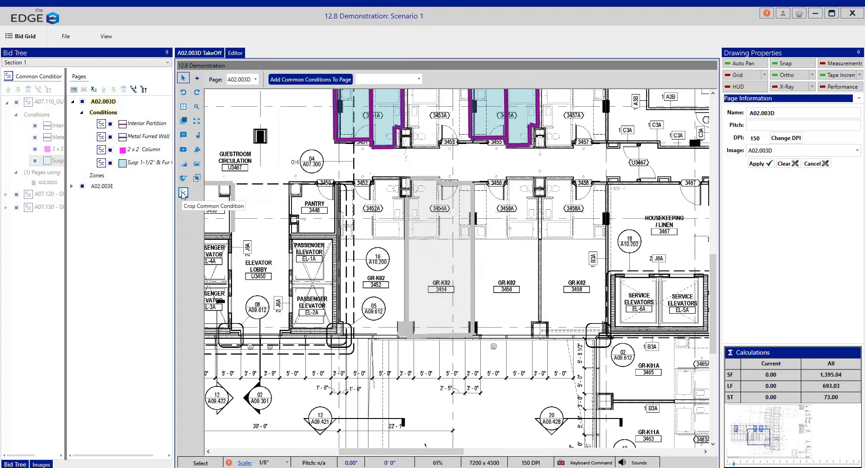
{"action": "left_click", "coordinate": [395, 172]}
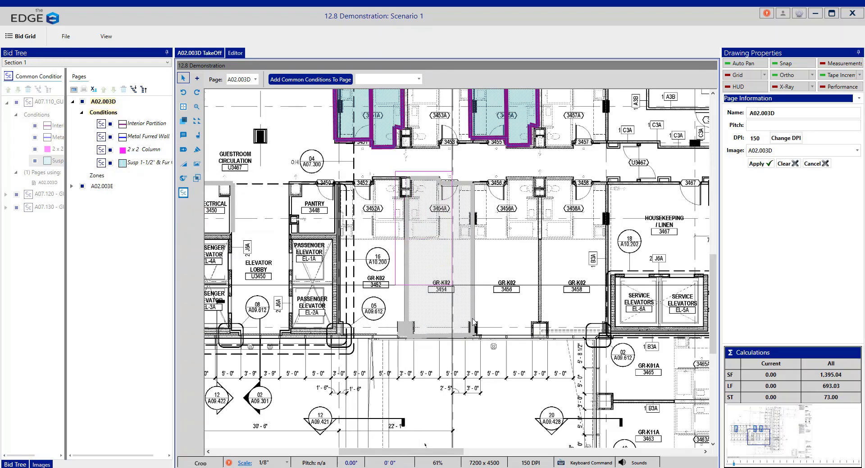
{"action": "left_click", "coordinate": [480, 346]}
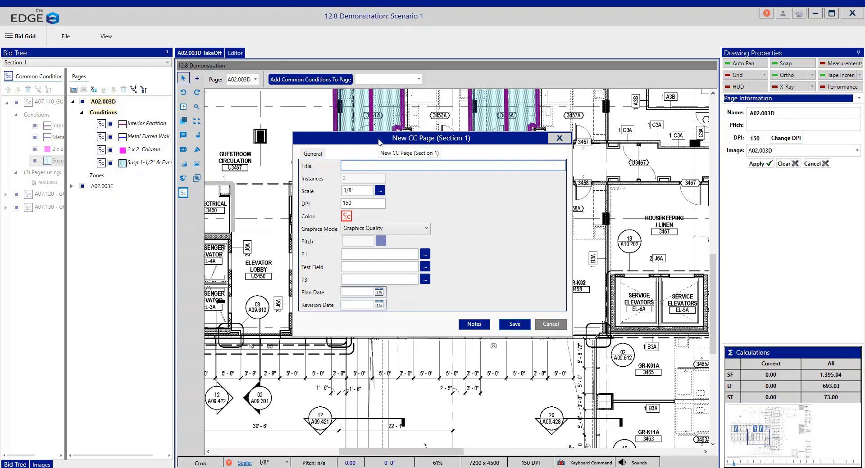
{"action": "type", "text": "Ko2"}
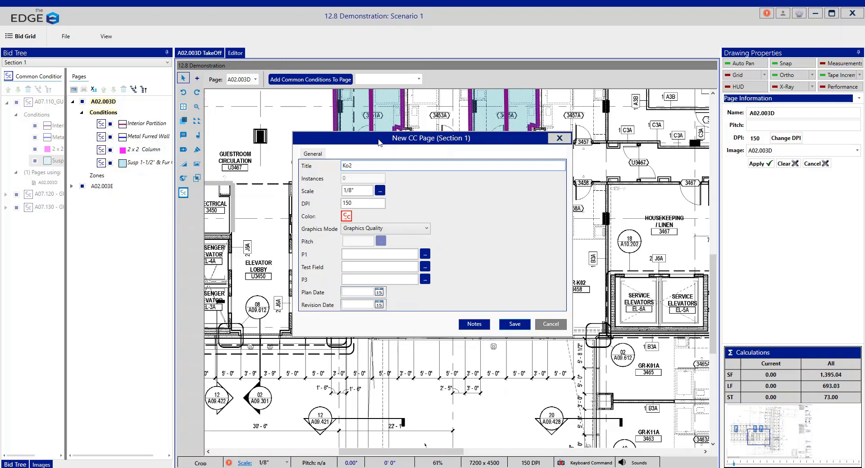
{"action": "key", "text": "BackSpace"}
{"action": "key", "text": "BackSpace"}
{"action": "type", "text": "O2"}
{"action": "left_click", "coordinate": [516, 326]}
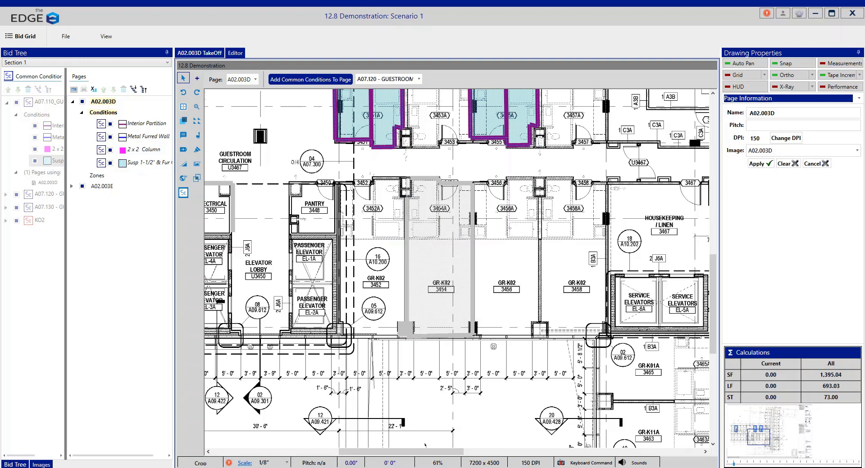
Add the KO2 common conditions to page A02.003D, placing one copy on guestroom 3456 and another on 3458
{"action": "scroll", "coordinate": [467, 324], "scroll_direction": "down", "scroll_amount": 2}
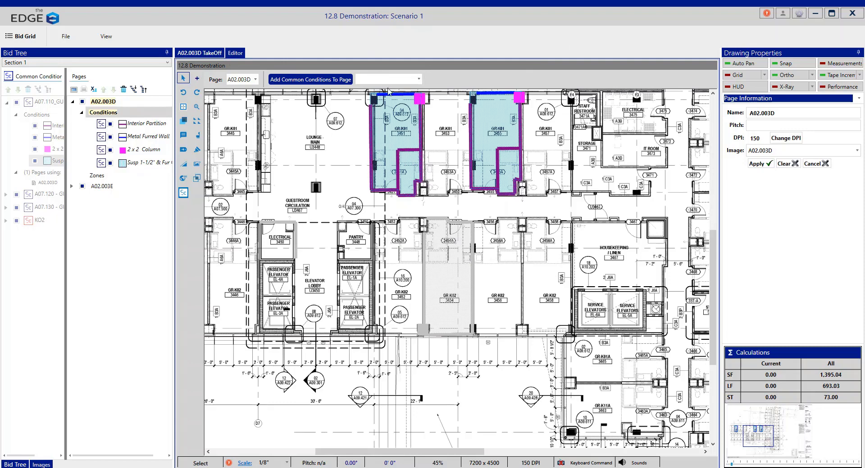
{"action": "left_click", "coordinate": [414, 82]}
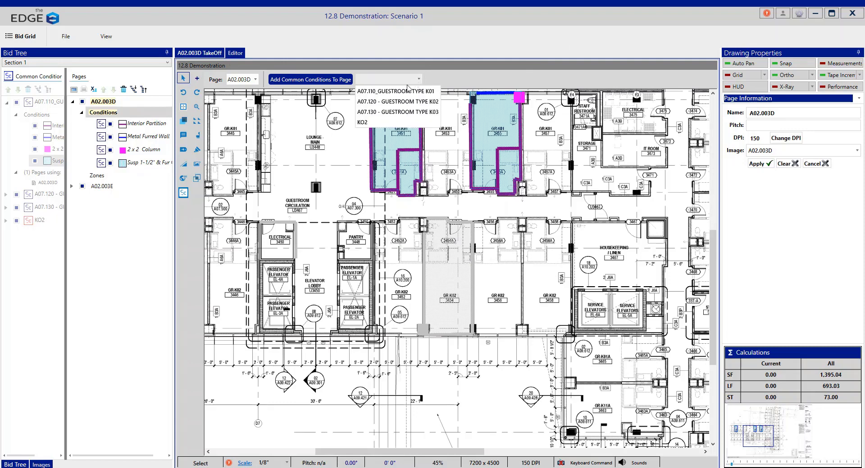
{"action": "left_click", "coordinate": [372, 123]}
{"action": "left_click_drag", "start_coordinate": [372, 123], "coordinate": [524, 223]}
{"action": "left_click", "coordinate": [525, 219]}
{"action": "key", "text": "ctrl+v"}
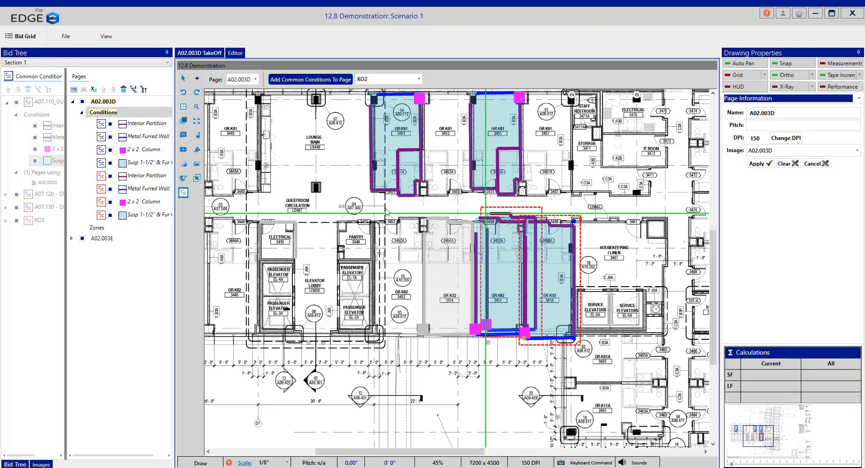
{"action": "scroll", "coordinate": [459, 273], "scroll_direction": "down", "scroll_amount": 1}
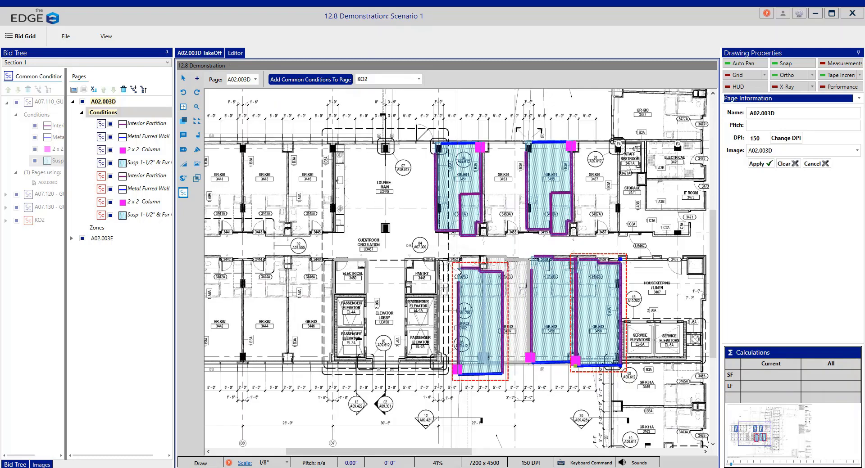
{"action": "left_click_drag", "start_coordinate": [459, 273], "coordinate": [216, 198]}
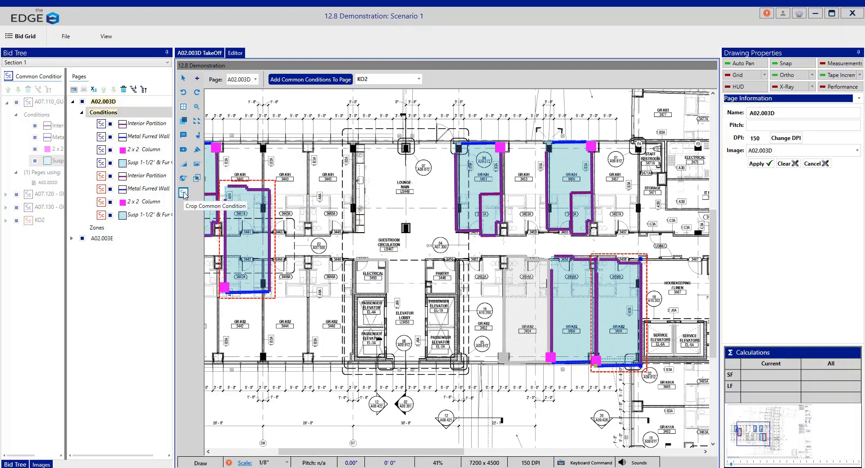
{"action": "left_click", "coordinate": [183, 194]}
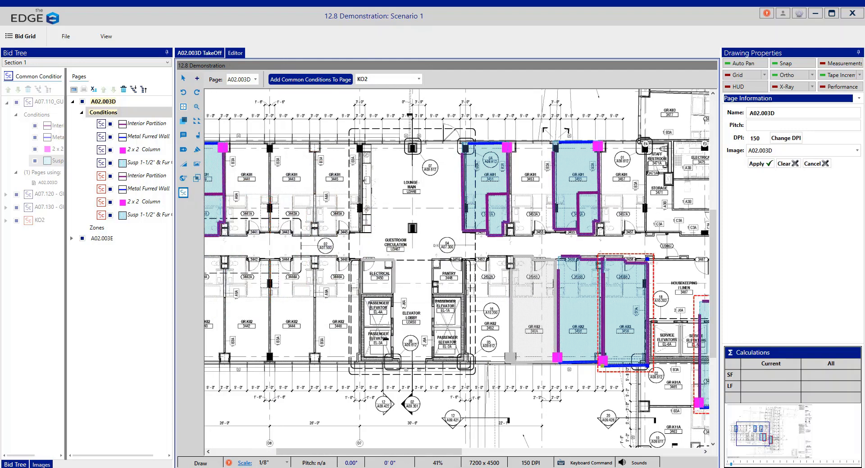
{"action": "left_click_drag", "start_coordinate": [700, 307], "coordinate": [284, 204]}
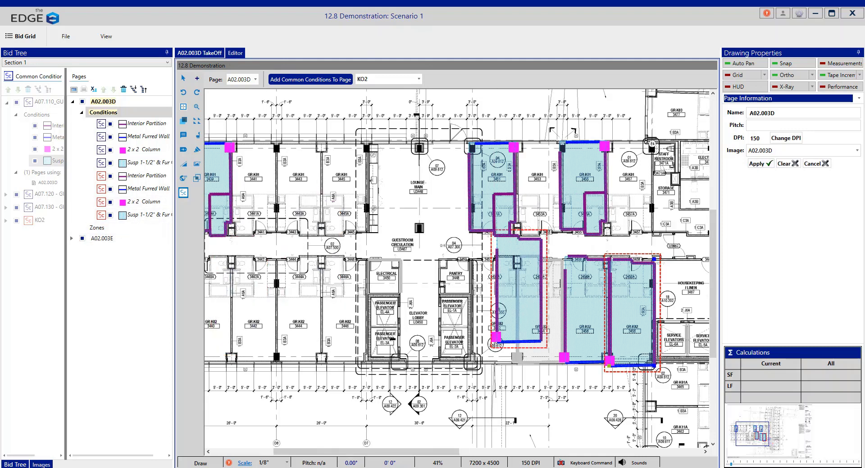
Leave the takeoff drawing and list Section 1's common condition pages
{"action": "left_click", "coordinate": [102, 162]}
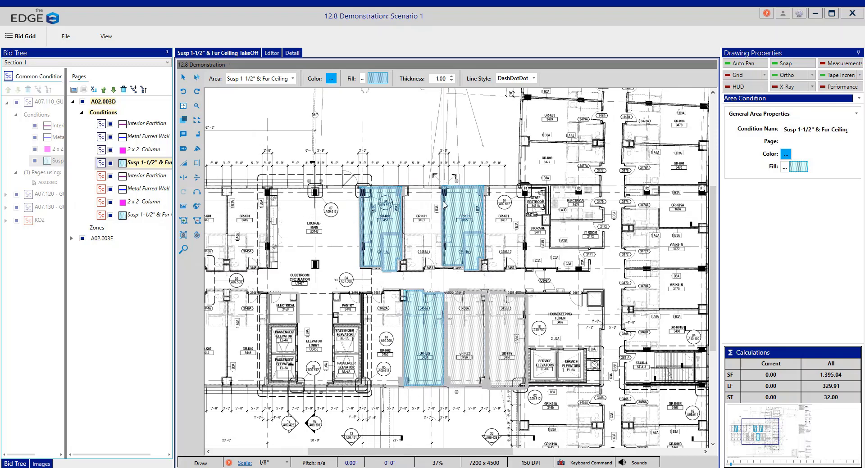
{"action": "left_click", "coordinate": [857, 14]}
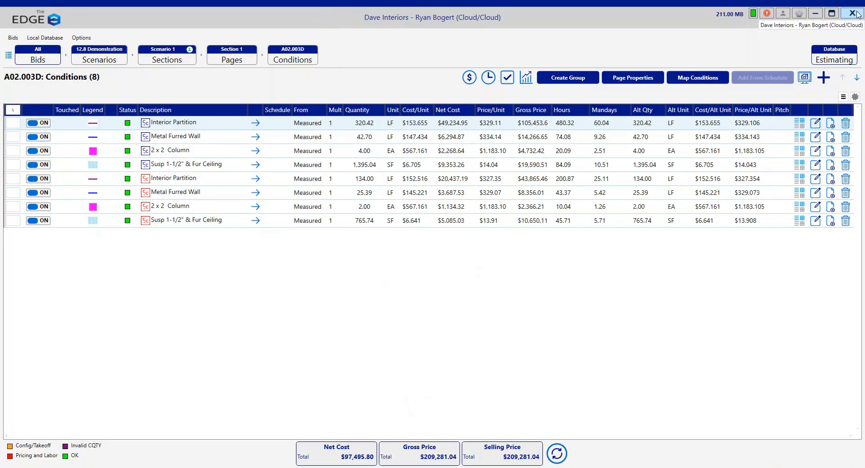
{"action": "left_click", "coordinate": [230, 64]}
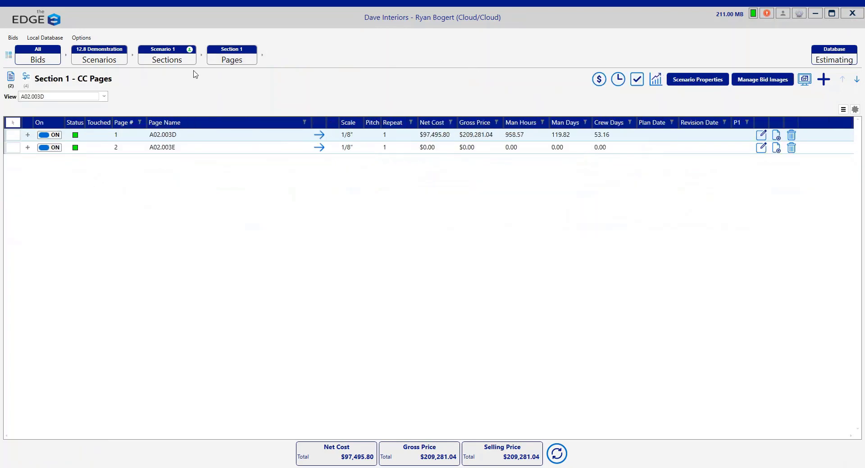
{"action": "left_click", "coordinate": [27, 79]}
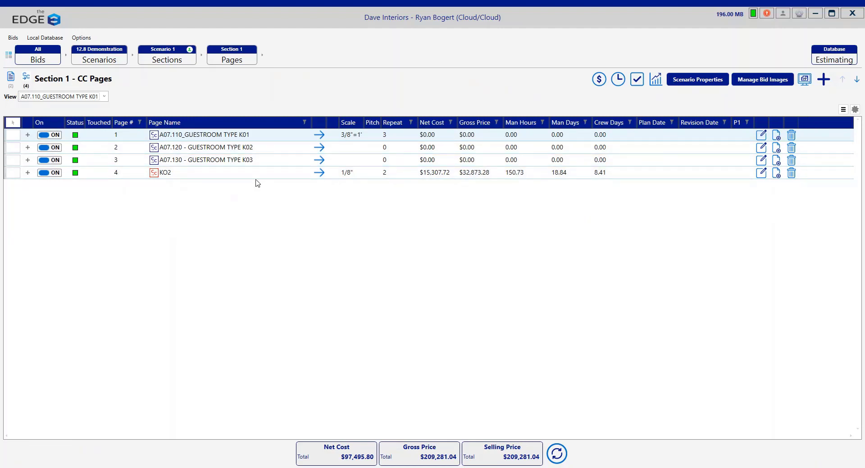
Set the stud gauge of A07.110_GUESTROOM TYPE K01's Interior Partition condition to 25 and save the condition
{"action": "left_click", "coordinate": [319, 136]}
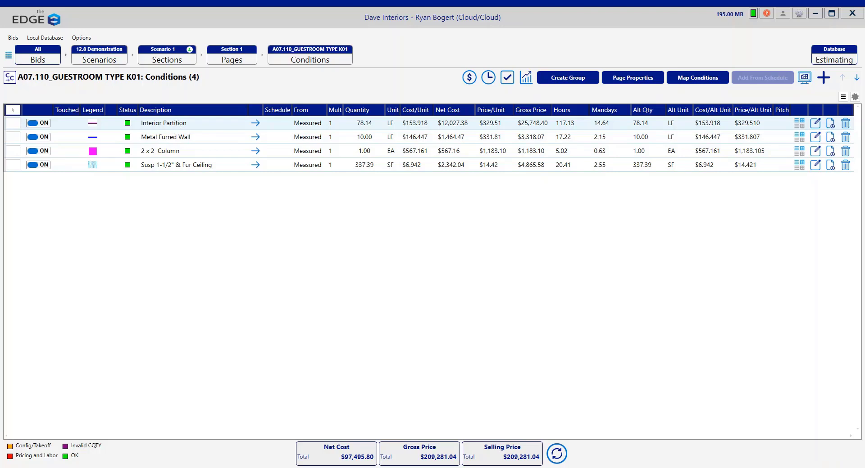
{"action": "left_click", "coordinate": [175, 125]}
{"action": "double_click", "coordinate": [175, 126]}
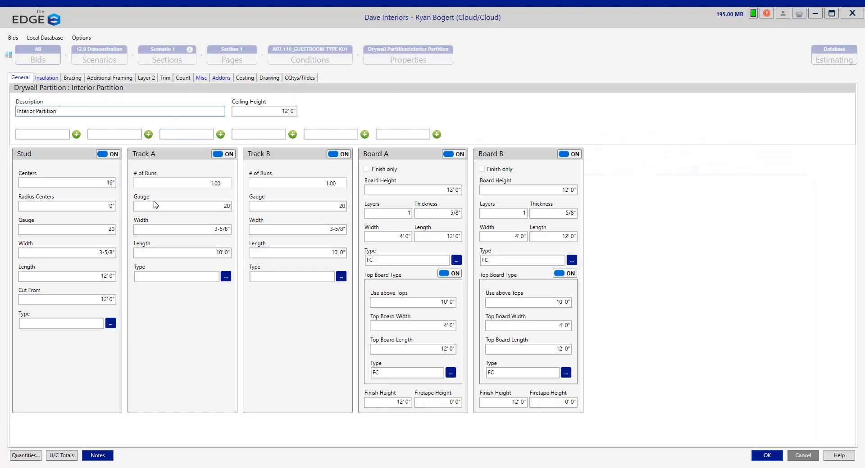
{"action": "left_click", "coordinate": [103, 233]}
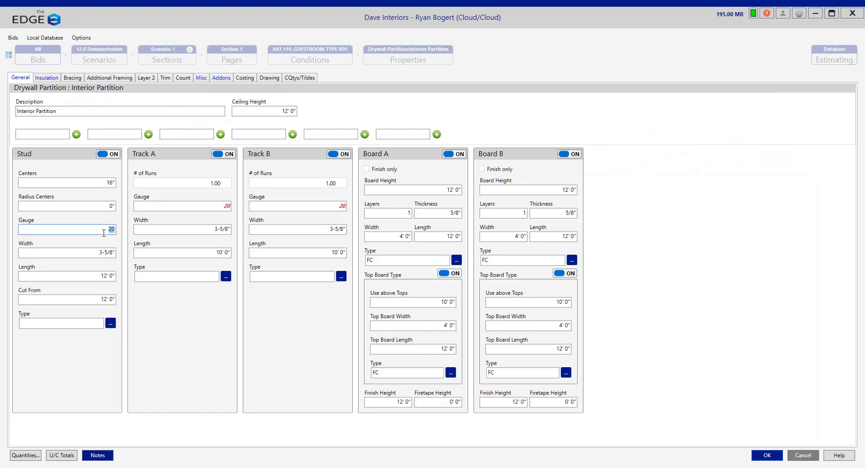
{"action": "type", "text": "25"}
{"action": "key", "text": "Tab"}
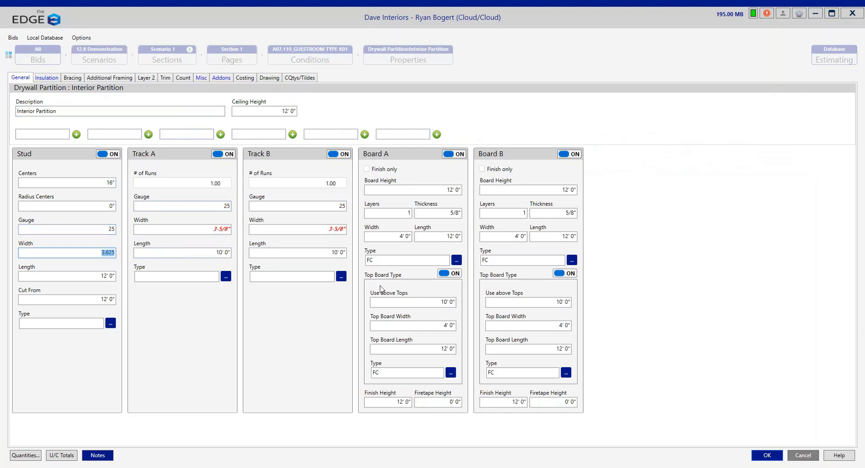
{"action": "left_click", "coordinate": [768, 457]}
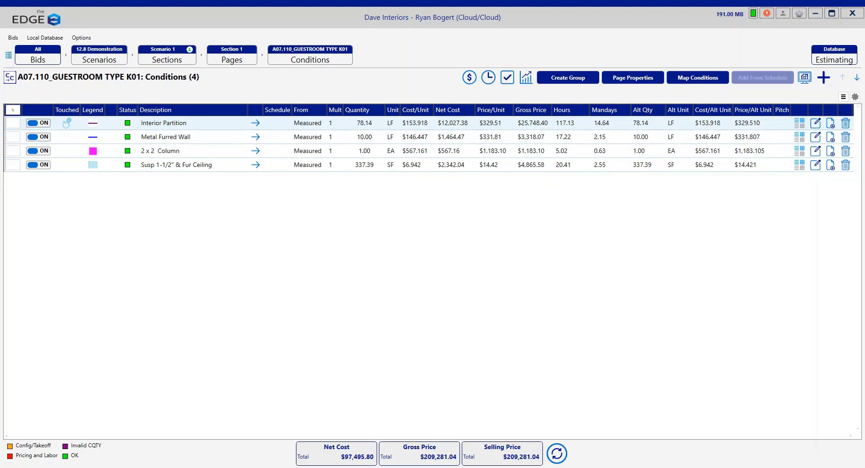
Start a second instance of EDGE Estimator and log in with the account password
{"action": "right_click", "coordinate": [343, 467]}
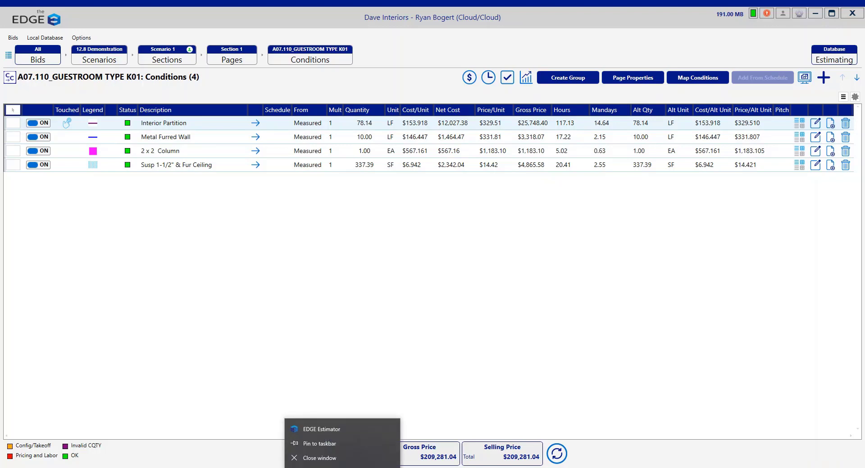
{"action": "left_click", "coordinate": [318, 429]}
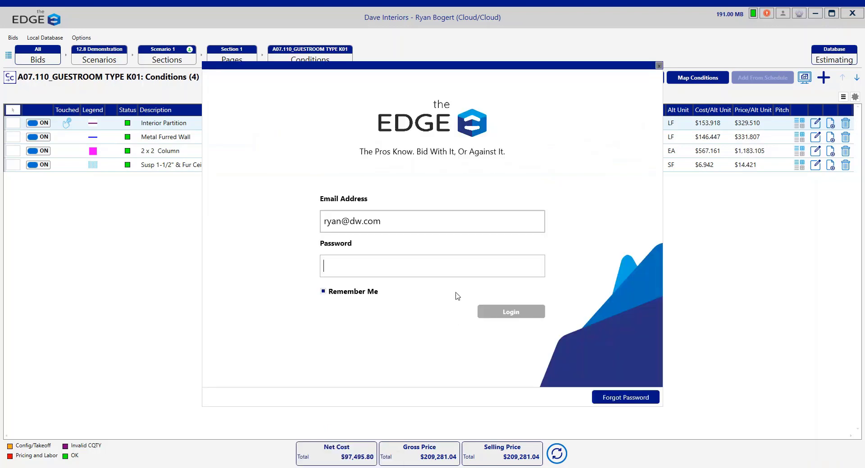
{"action": "type", "text": "••••••••"}
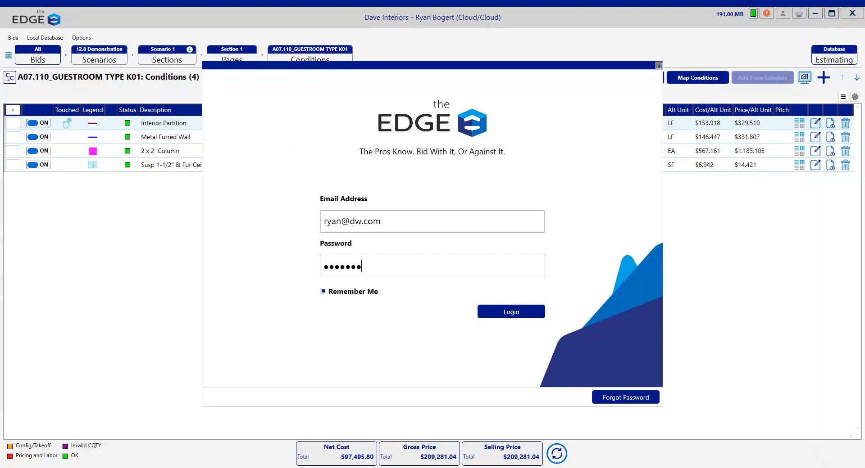
{"action": "left_click", "coordinate": [504, 316]}
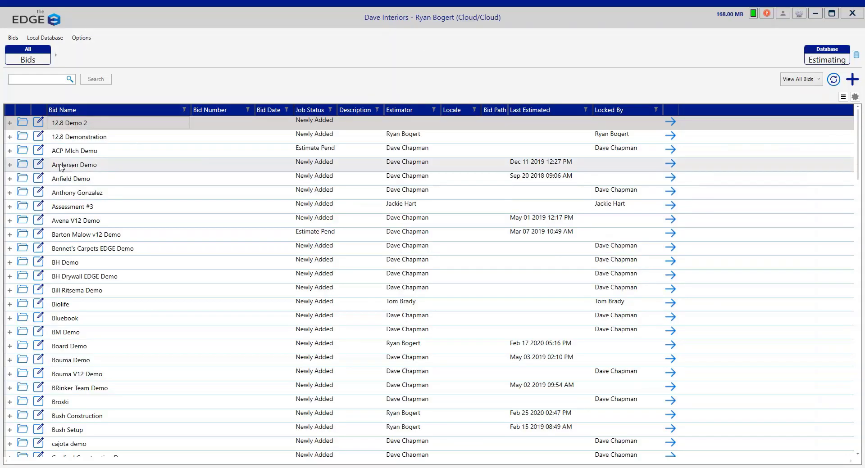
Open the Section 1 pages of bid 12.8 Demo 2's Scenario 1 in the second instance and switch back to the first
{"action": "left_click", "coordinate": [10, 124]}
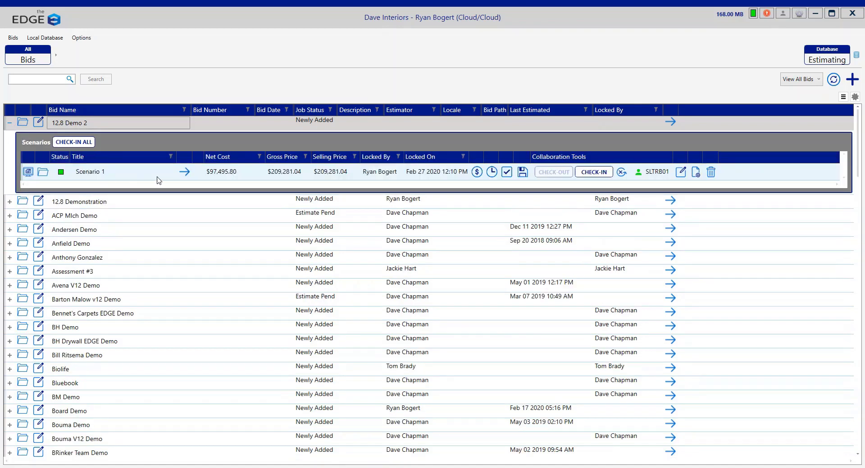
{"action": "left_click", "coordinate": [185, 173]}
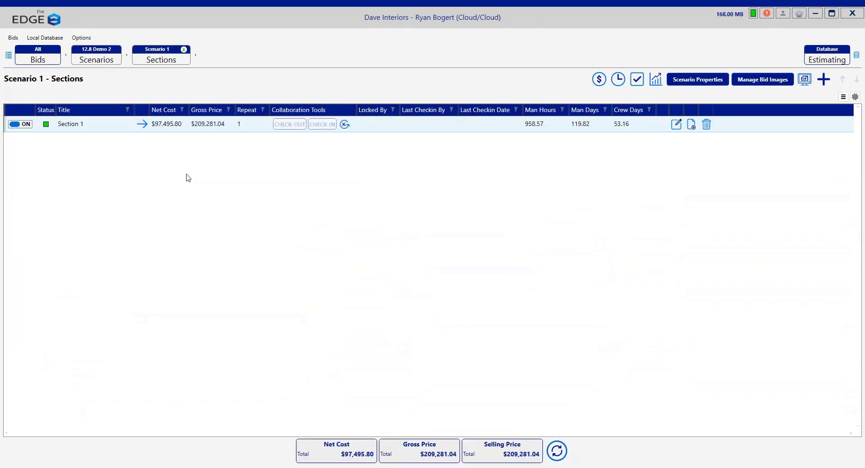
{"action": "left_click", "coordinate": [144, 125]}
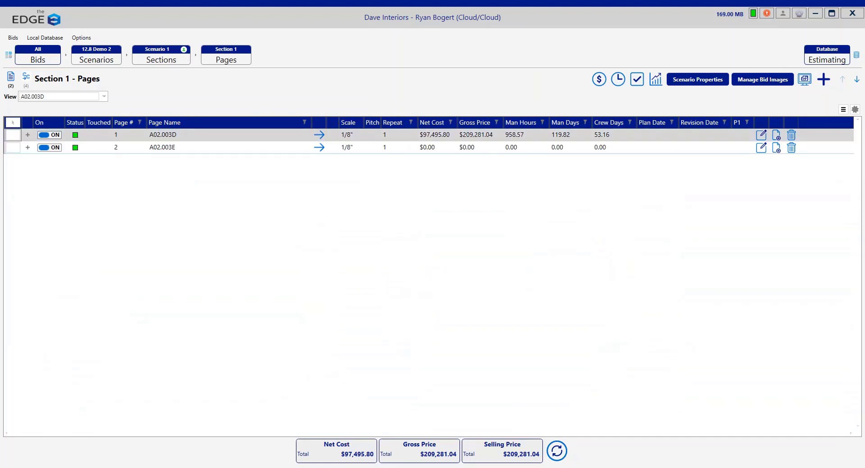
{"action": "mouse_move", "coordinate": [342, 467]}
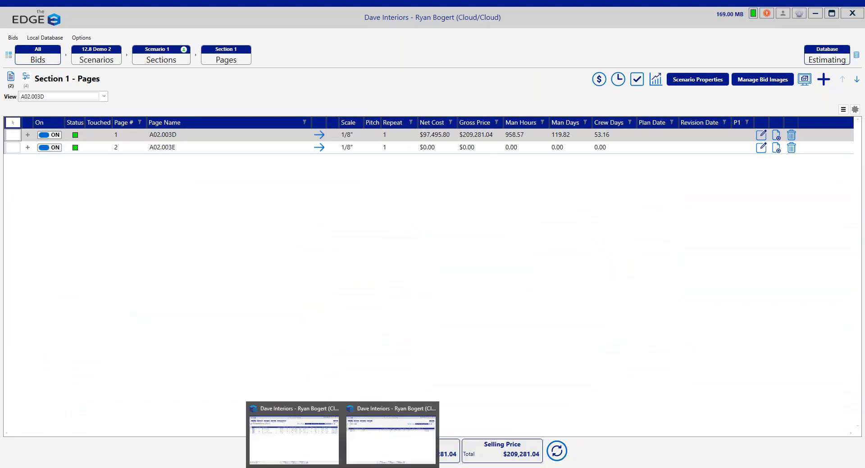
{"action": "left_click", "coordinate": [305, 441]}
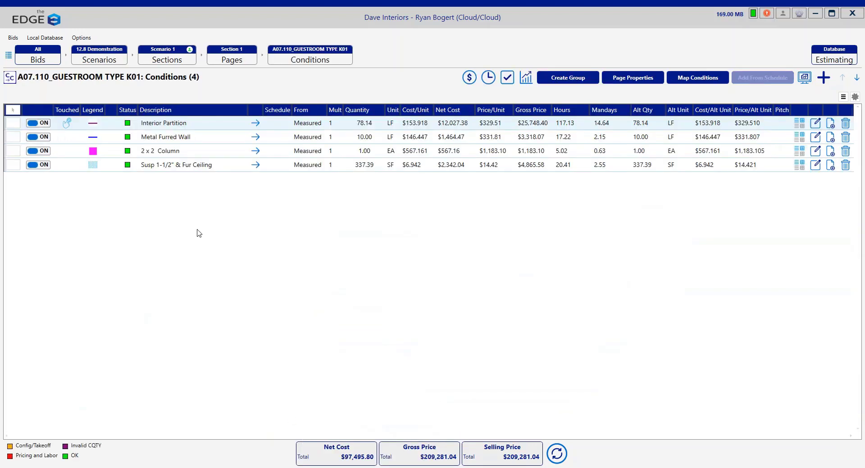